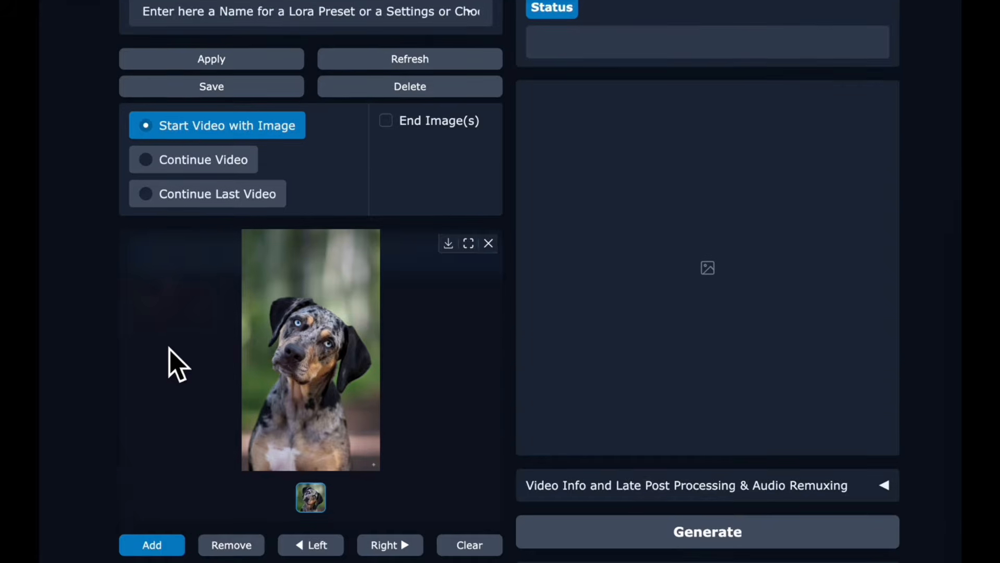
Replace the prompt with "The dog moves his head as if he smells something. He sniffs the air.".
{"action": "scroll", "coordinate": [178, 365], "scroll_direction": "down", "scroll_amount": 3}
{"action": "scroll", "coordinate": [177, 365], "scroll_direction": "down", "scroll_amount": 6}
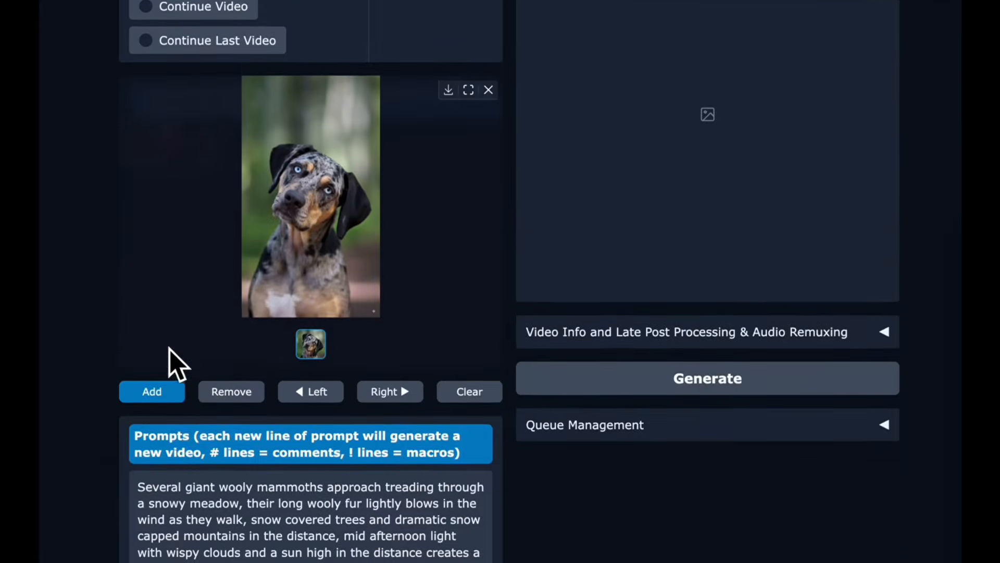
{"action": "triple_click", "coordinate": [182, 401]}
{"action": "type", "text": "The dog moves his head as if h"}
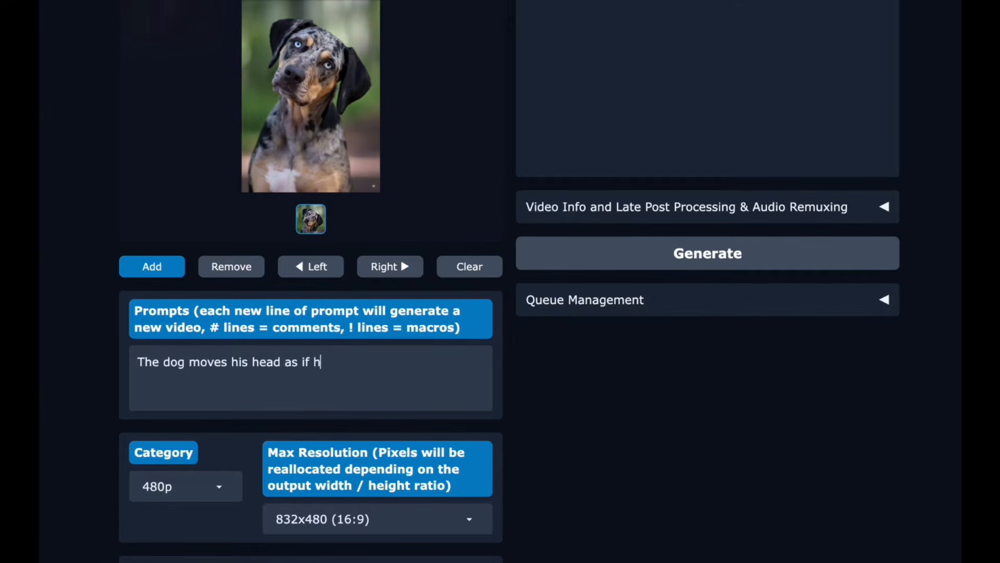
{"action": "type", "text": "sniffs the air."}
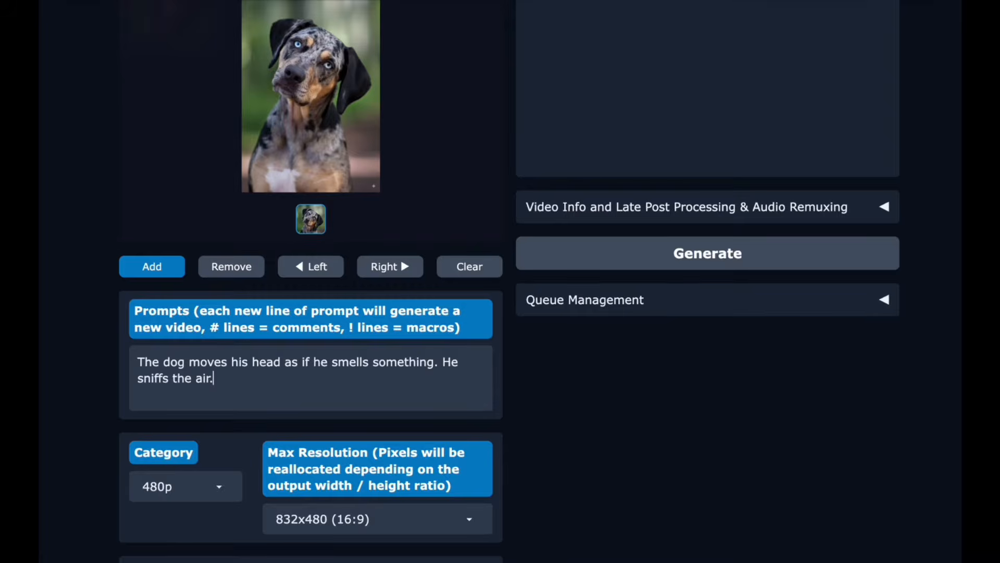
Set the maximum video resolution to 480x832 (9:16).
{"action": "scroll", "coordinate": [168, 464], "scroll_direction": "down", "scroll_amount": 2}
{"action": "left_click", "coordinate": [290, 458]}
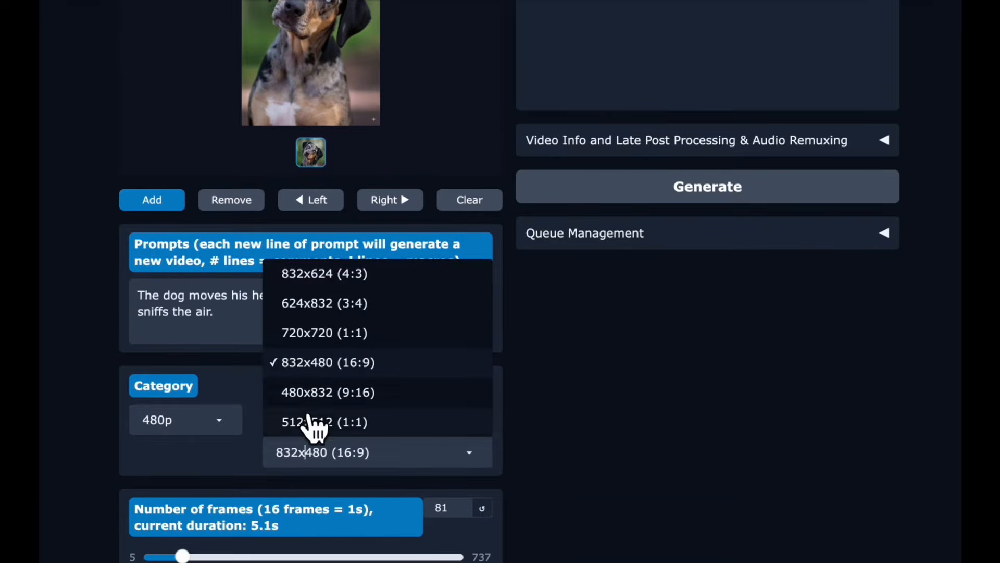
{"action": "left_click", "coordinate": [313, 389]}
Switch to JupyterLab and open the loras_i2v folder inside Wan2GP to inspect its LoRA file.
{"action": "scroll", "coordinate": [330, 368], "scroll_direction": "up", "scroll_amount": 7}
{"action": "left_click", "coordinate": [603, 415]}
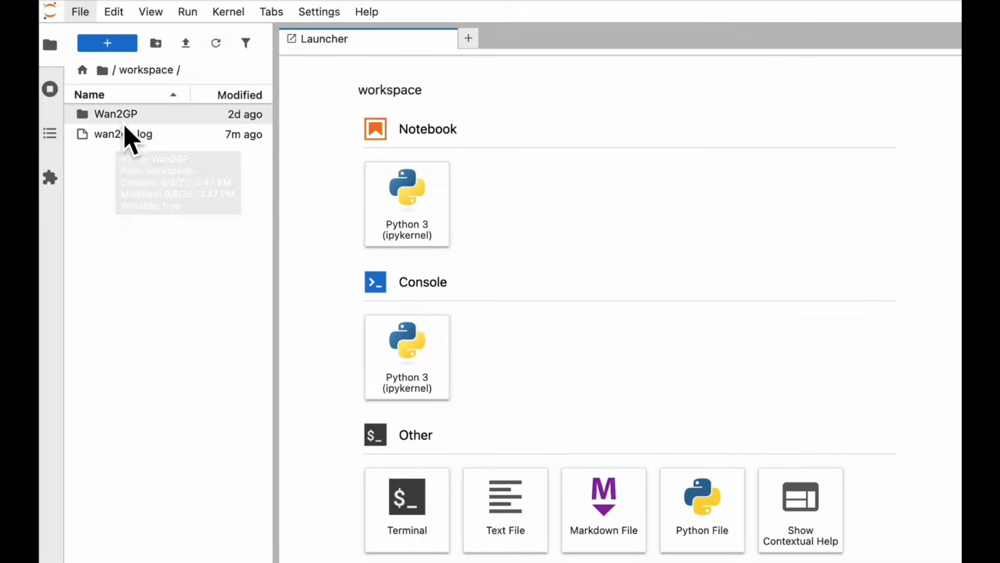
{"action": "left_click", "coordinate": [124, 123]}
{"action": "double_click", "coordinate": [124, 124]}
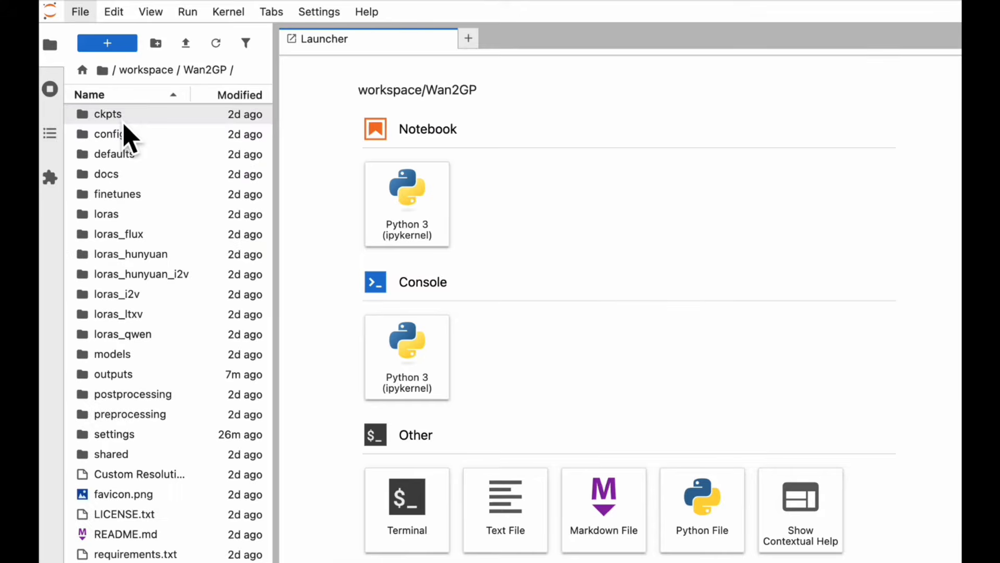
{"action": "double_click", "coordinate": [150, 297]}
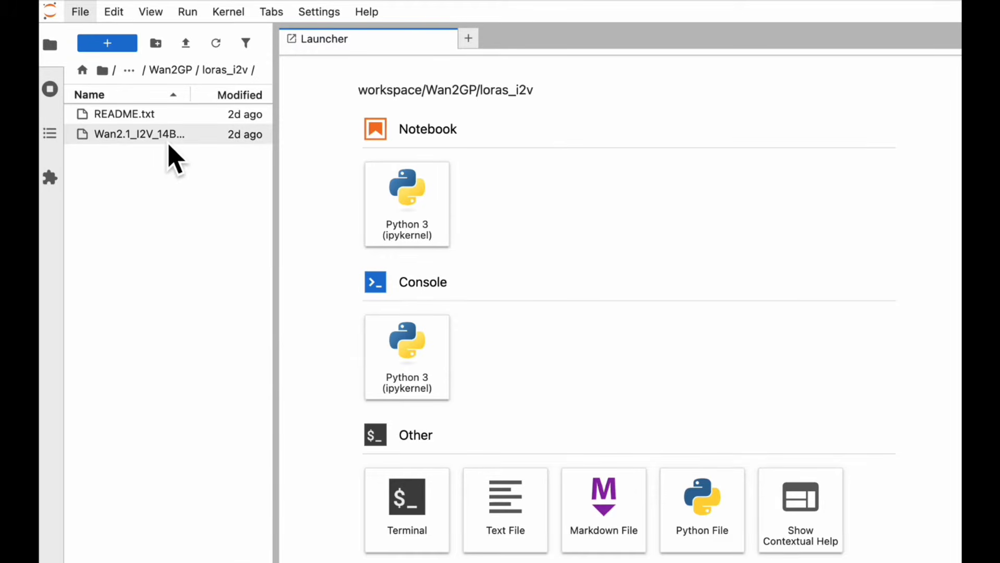
{"action": "mouse_move", "coordinate": [166, 146]}
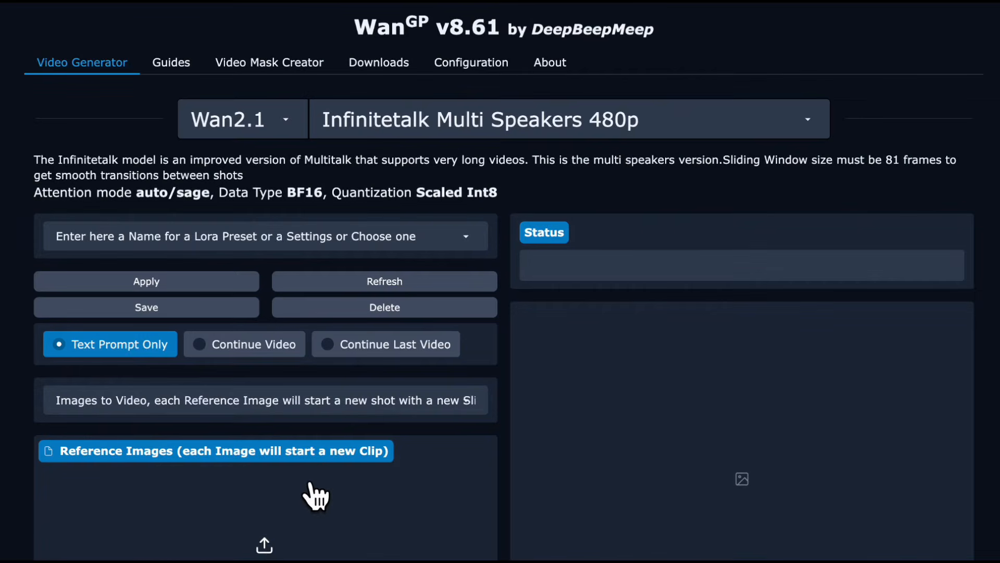
Choose Images to Video with Smooth Transitions as the reference mode and add the picture of the two huskies as reference image.
{"action": "scroll", "coordinate": [315, 496], "scroll_direction": "down", "scroll_amount": 1}
{"action": "scroll", "coordinate": [346, 402], "scroll_direction": "down", "scroll_amount": 3}
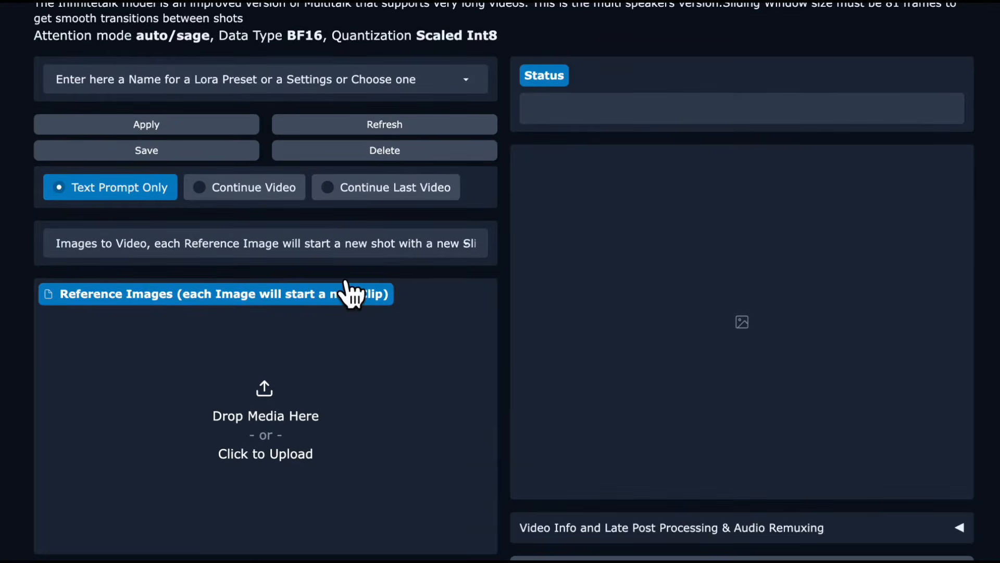
{"action": "left_click", "coordinate": [347, 243]}
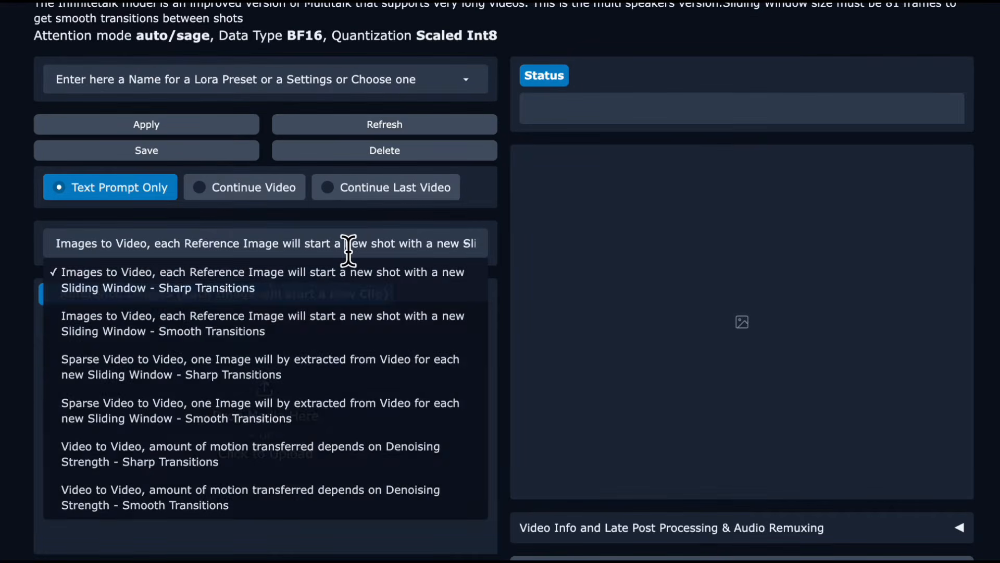
{"action": "left_click", "coordinate": [273, 316]}
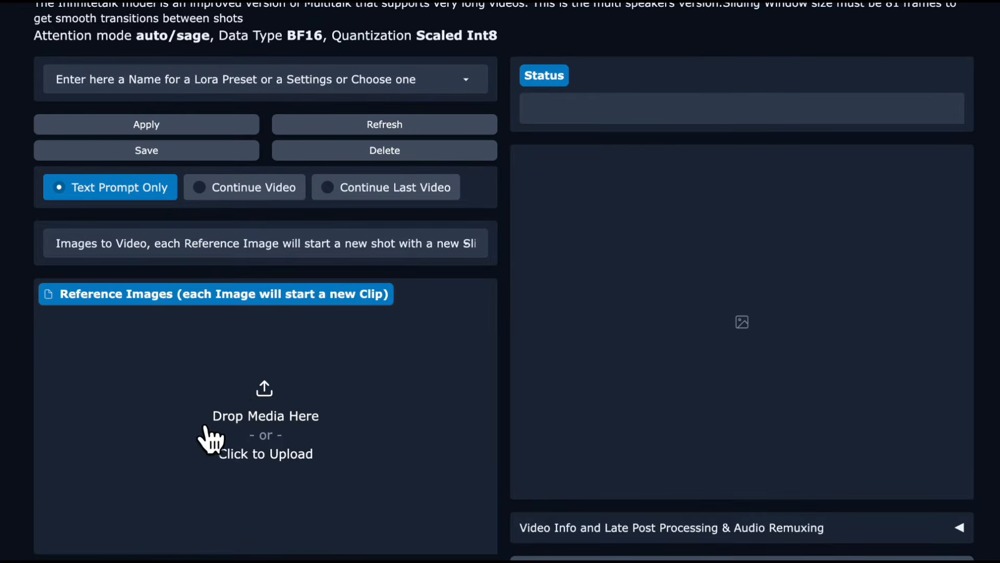
{"action": "left_click", "coordinate": [405, 54]}
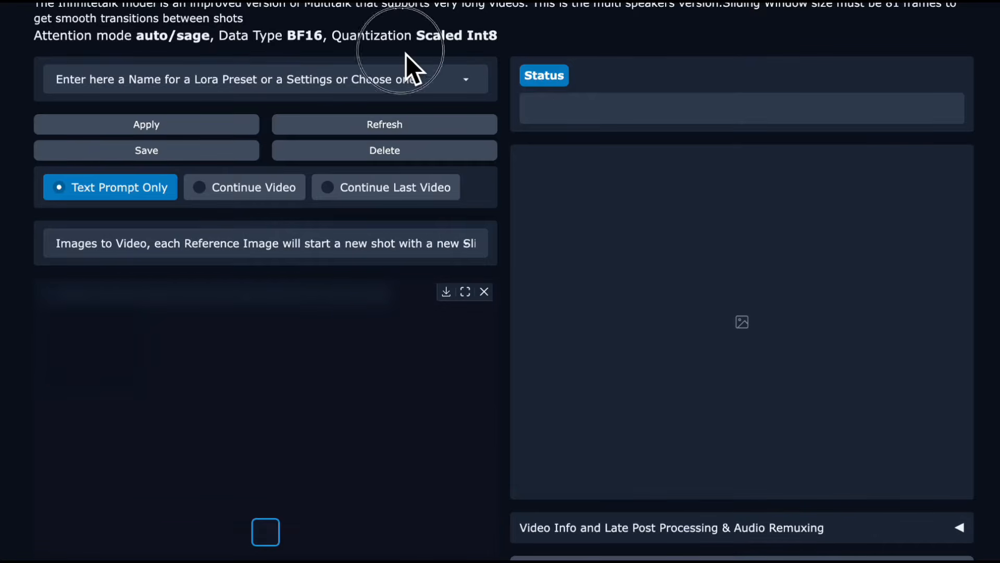
Set the voices option to two speakers with Auto Separation of Speakers.
{"action": "scroll", "coordinate": [432, 248], "scroll_direction": "down", "scroll_amount": 3}
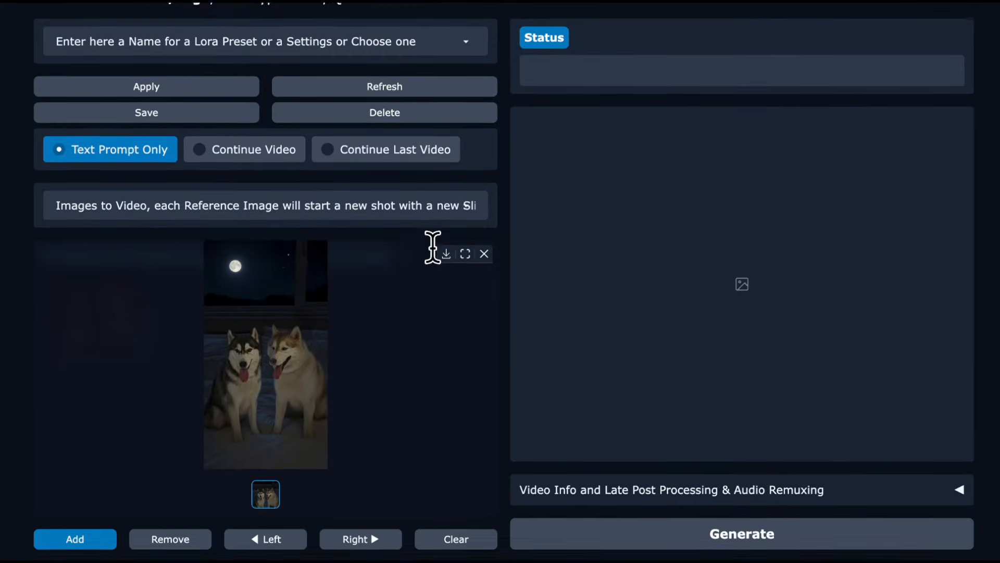
{"action": "scroll", "coordinate": [432, 249], "scroll_direction": "down", "scroll_amount": 2}
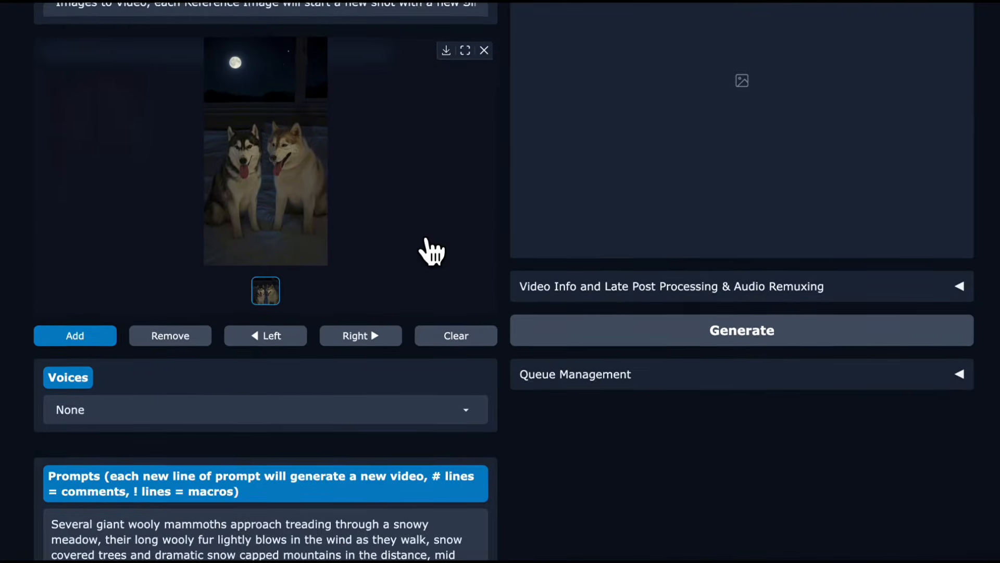
{"action": "left_click", "coordinate": [389, 368]}
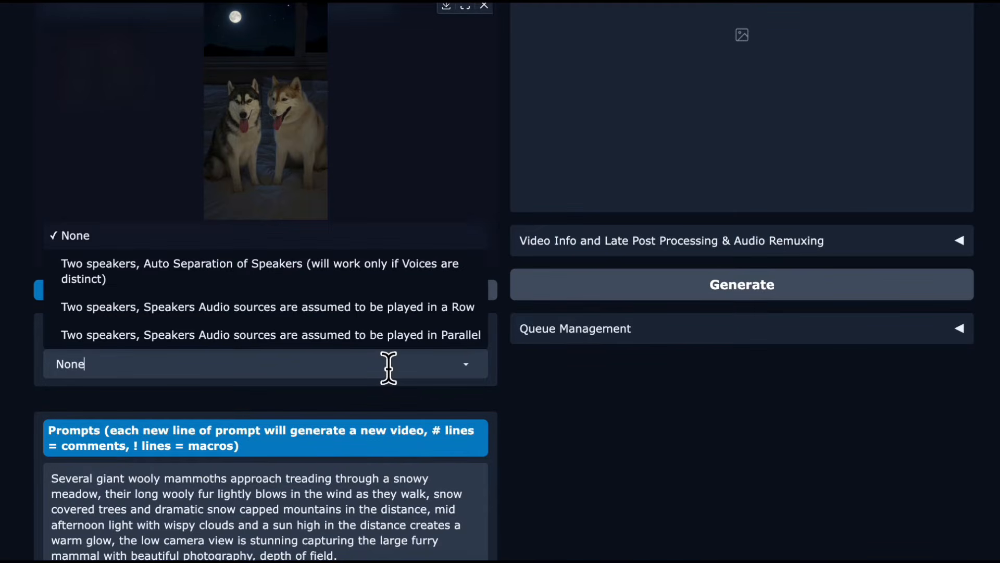
{"action": "left_click", "coordinate": [363, 271]}
Upload the conversation audio as the voice to follow and turn off Video Motion ignores Background Music.
{"action": "scroll", "coordinate": [351, 362], "scroll_direction": "down", "scroll_amount": 2}
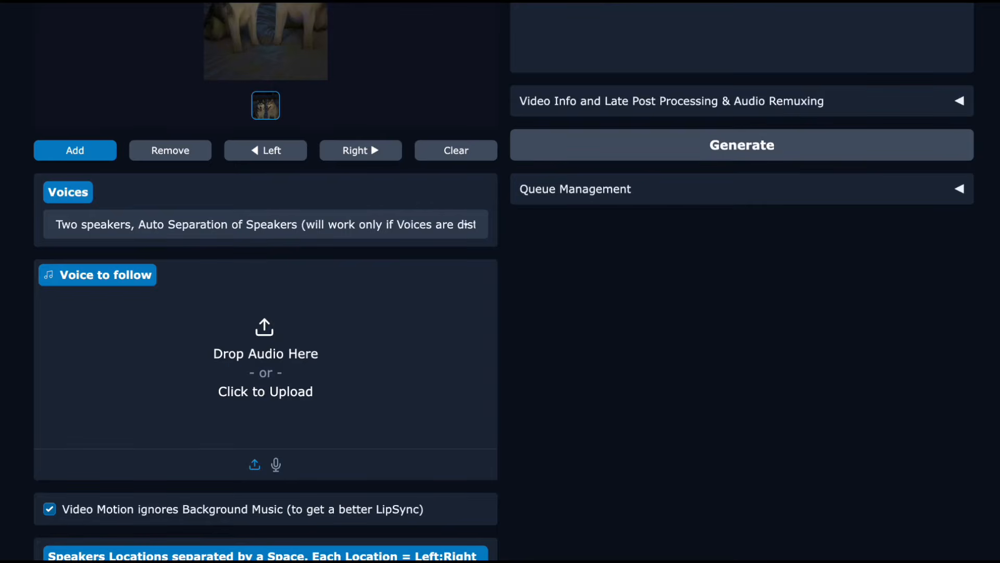
{"action": "left_click", "coordinate": [450, 45]}
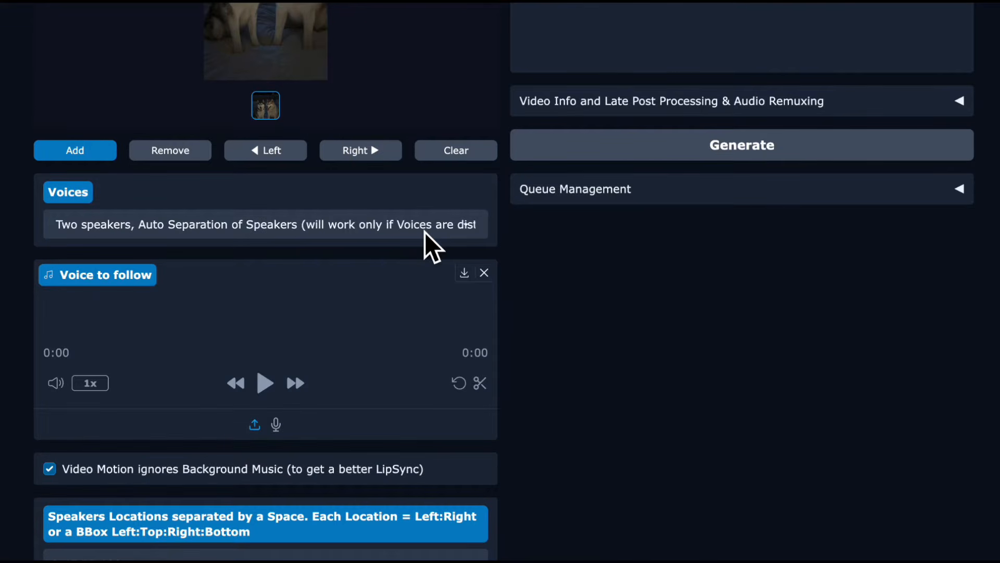
{"action": "scroll", "coordinate": [424, 233], "scroll_direction": "down", "scroll_amount": 1}
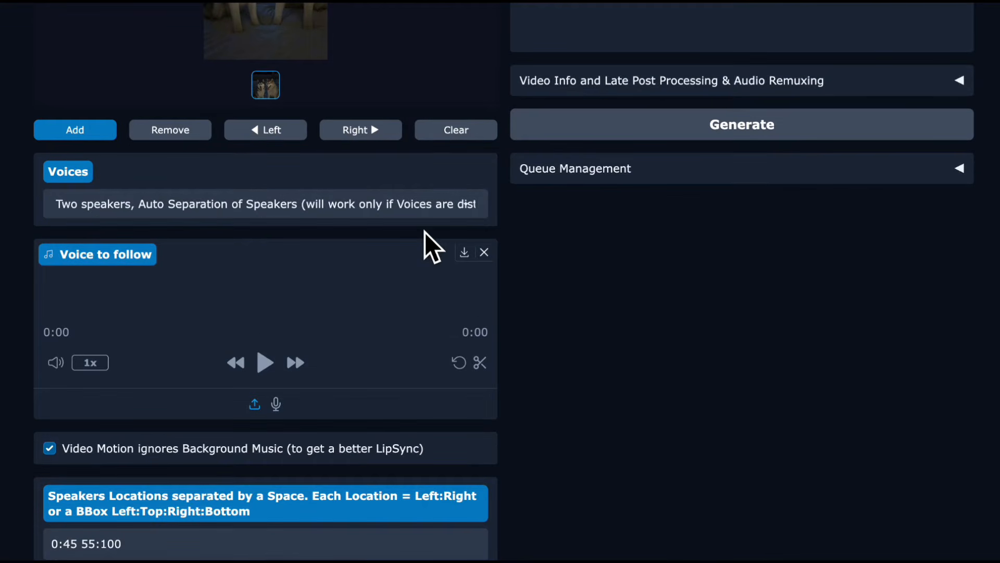
{"action": "scroll", "coordinate": [412, 245], "scroll_direction": "down", "scroll_amount": 1}
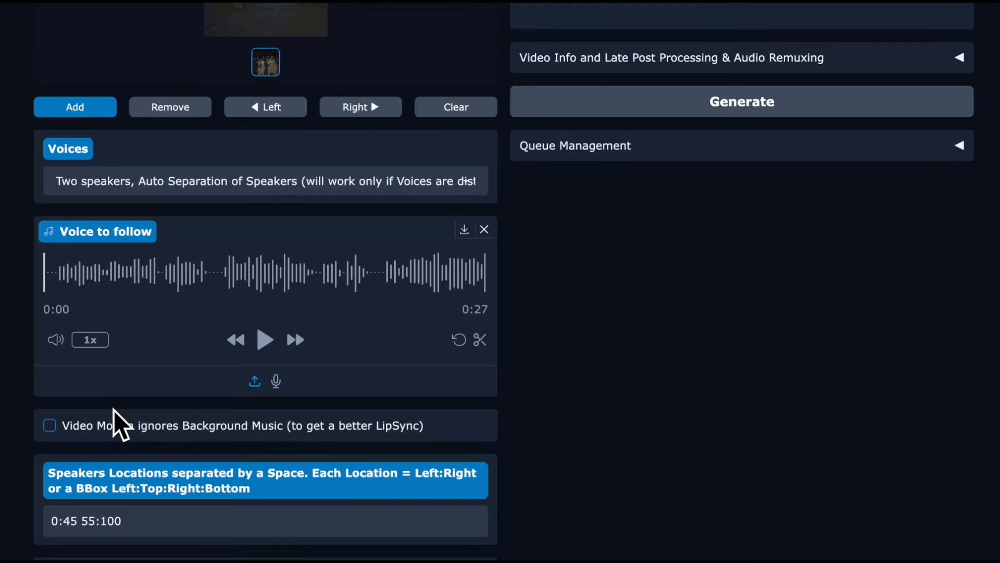
Play the uploaded voice audio from its start and pause it at about 0:10.
{"action": "scroll", "coordinate": [114, 411], "scroll_direction": "up", "scroll_amount": 2}
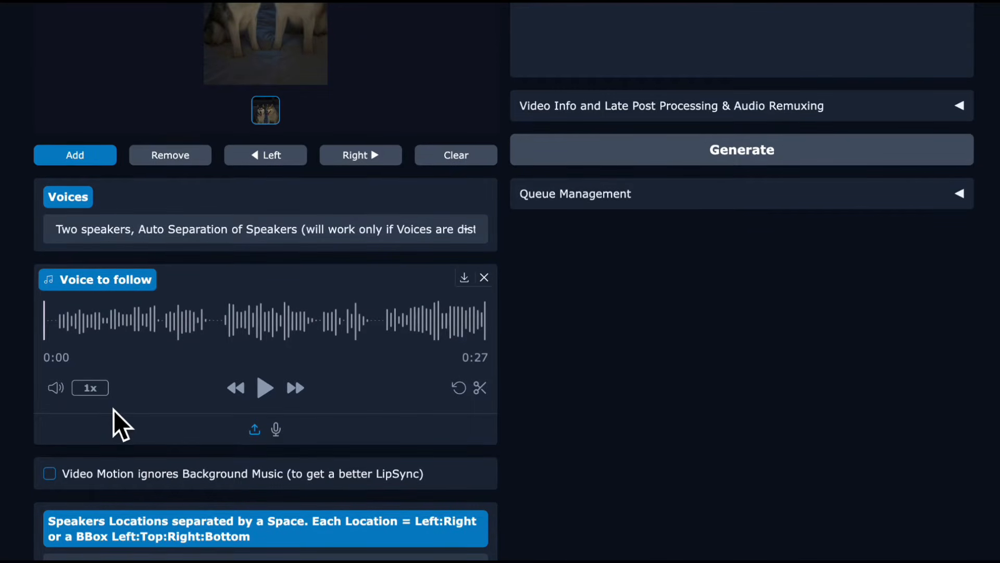
{"action": "scroll", "coordinate": [114, 411], "scroll_direction": "up", "scroll_amount": 1}
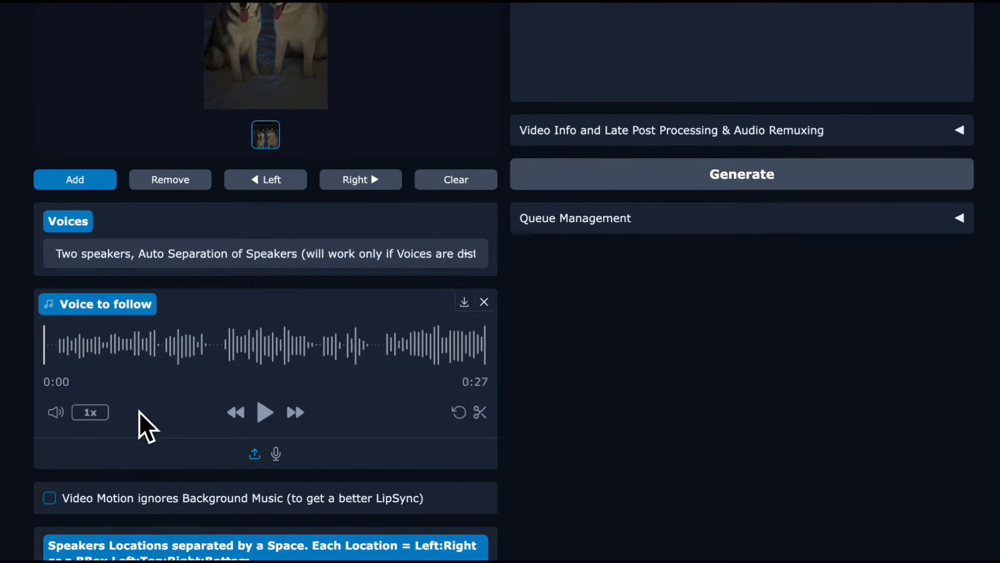
{"action": "left_click", "coordinate": [263, 414]}
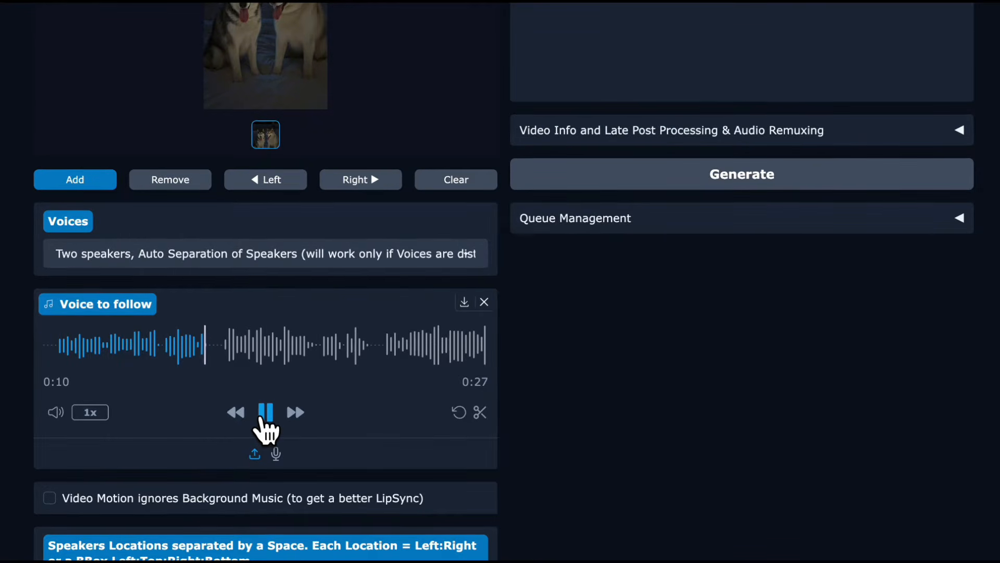
{"action": "left_click", "coordinate": [264, 415]}
Trim the voice audio to its first 11 seconds or so.
{"action": "left_click", "coordinate": [480, 411]}
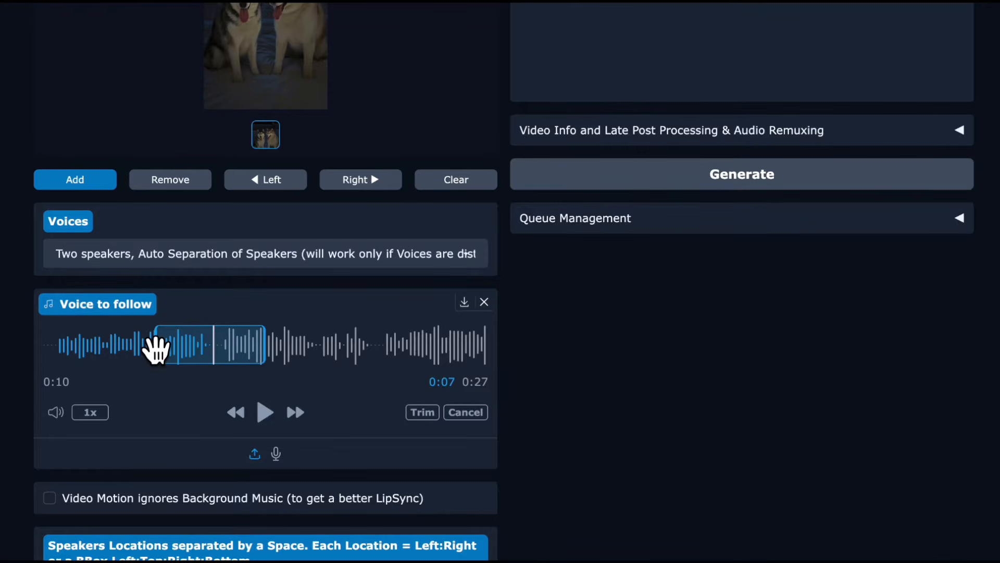
{"action": "left_click", "coordinate": [160, 350]}
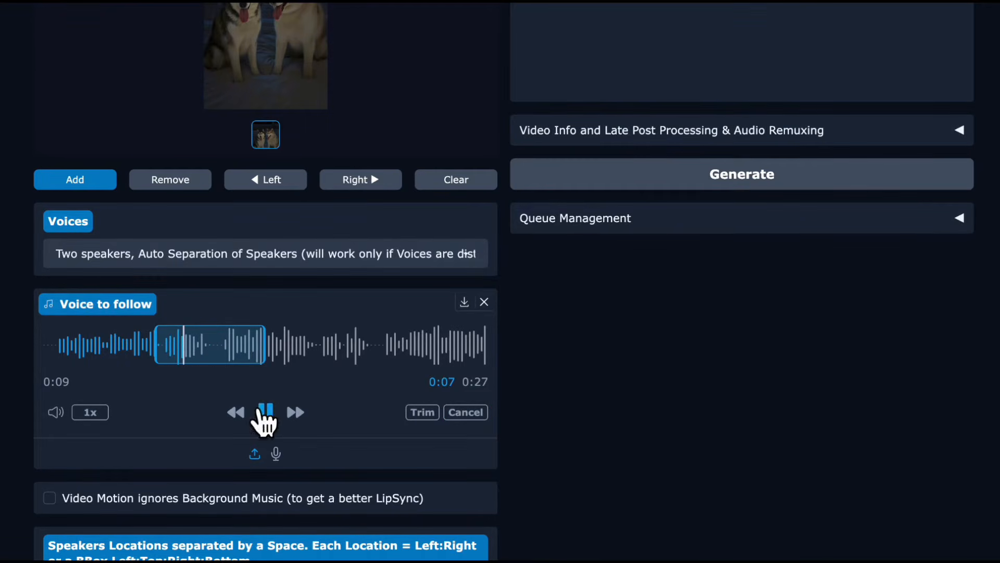
{"action": "left_click", "coordinate": [265, 413]}
{"action": "left_click_drag", "start_coordinate": [156, 356], "coordinate": [22, 362]}
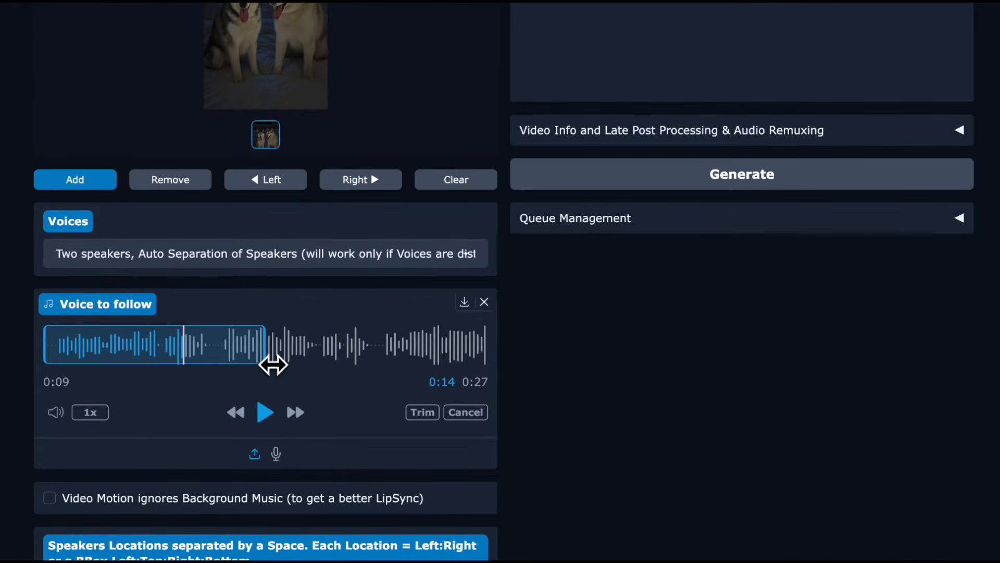
{"action": "left_click_drag", "start_coordinate": [270, 361], "coordinate": [223, 368]}
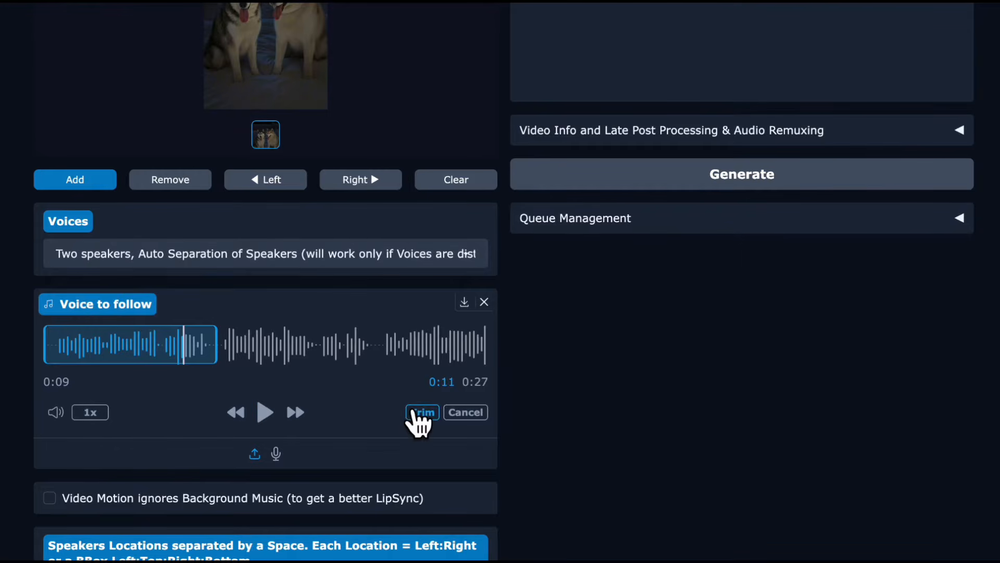
{"action": "left_click", "coordinate": [421, 412]}
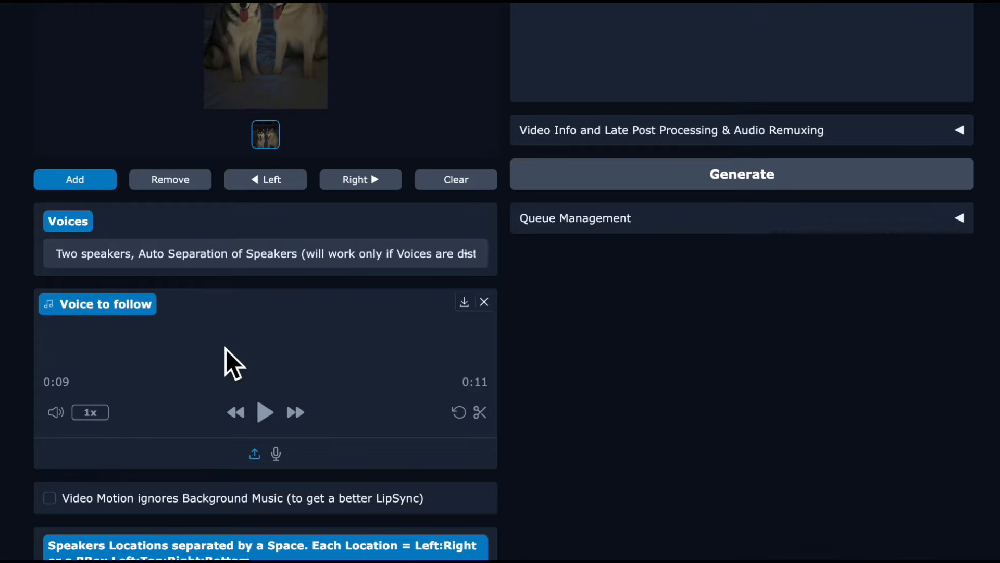
Open the Video Mask Creator in its image mode.
{"action": "scroll", "coordinate": [240, 324], "scroll_direction": "down", "scroll_amount": 1}
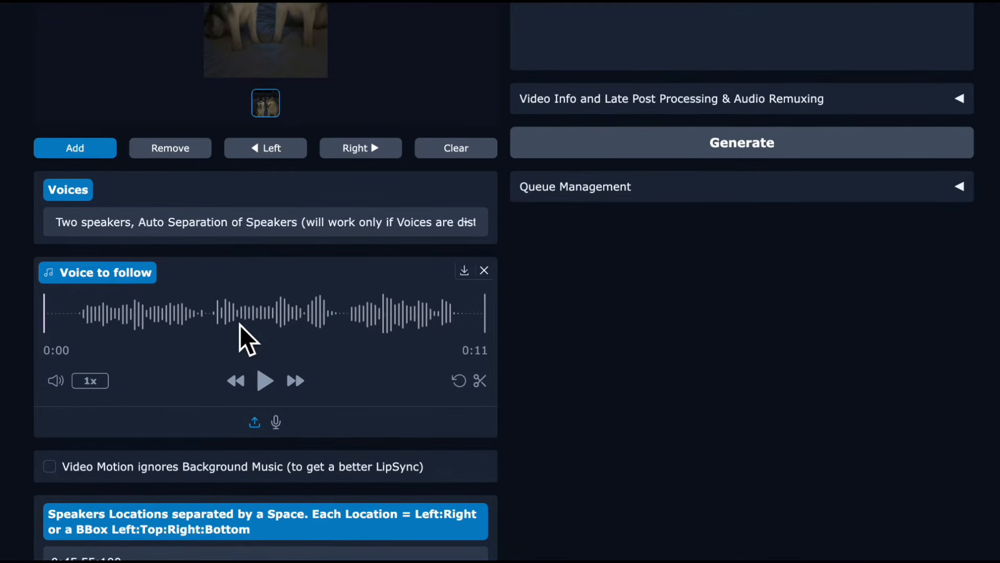
{"action": "scroll", "coordinate": [240, 324], "scroll_direction": "up", "scroll_amount": 10}
{"action": "scroll", "coordinate": [234, 318], "scroll_direction": "down", "scroll_amount": 1}
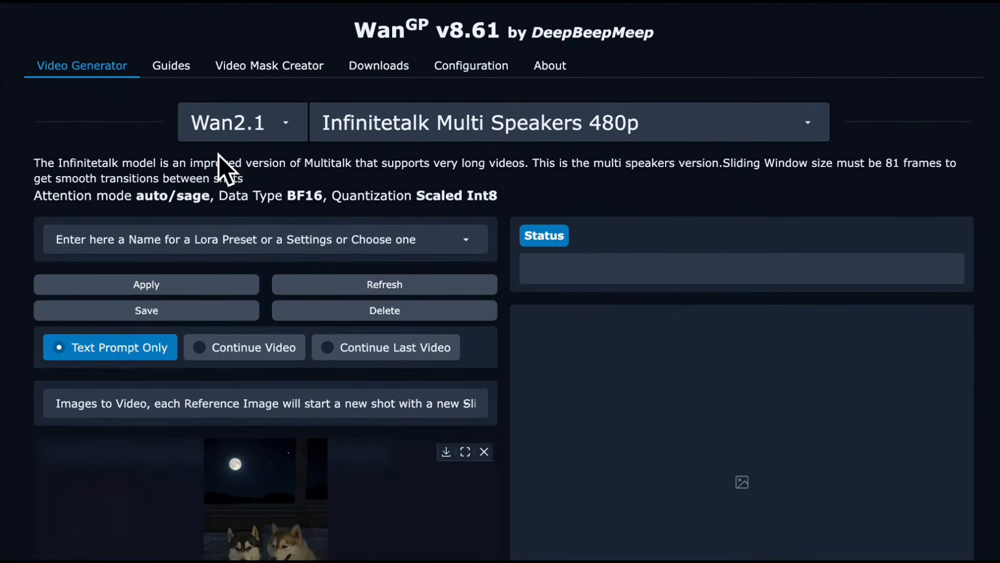
{"action": "left_click", "coordinate": [291, 67]}
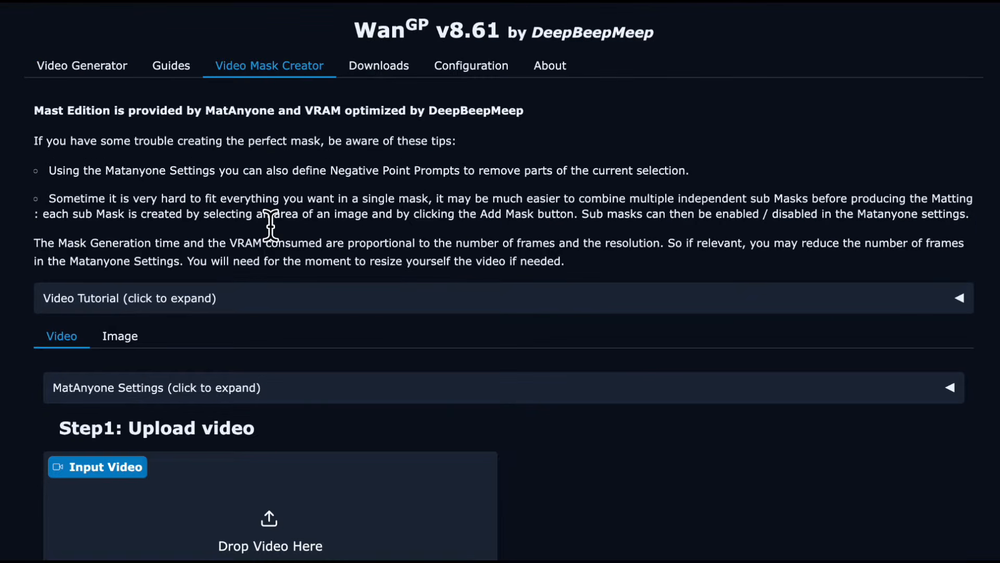
{"action": "scroll", "coordinate": [271, 226], "scroll_direction": "down", "scroll_amount": 2}
{"action": "left_click", "coordinate": [123, 239]}
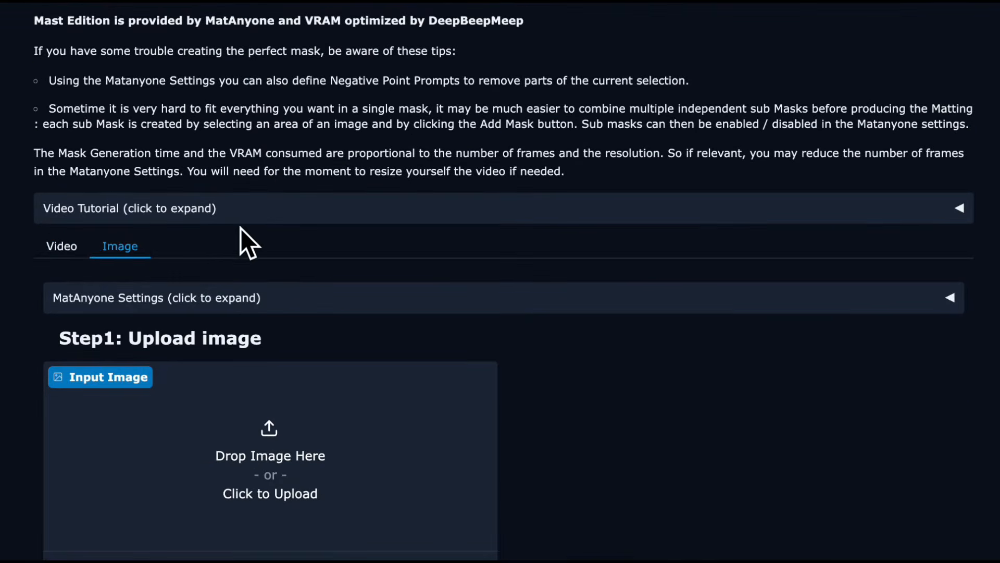
Upload the picture of the two huskies as the mask creator's input image.
{"action": "scroll", "coordinate": [261, 226], "scroll_direction": "down", "scroll_amount": 3}
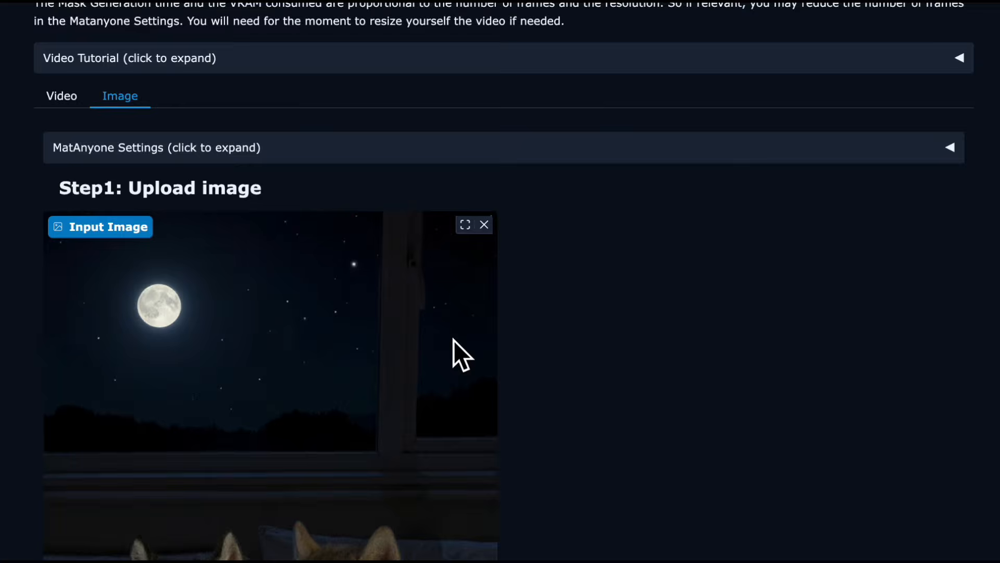
{"action": "scroll", "coordinate": [417, 341], "scroll_direction": "down", "scroll_amount": 9}
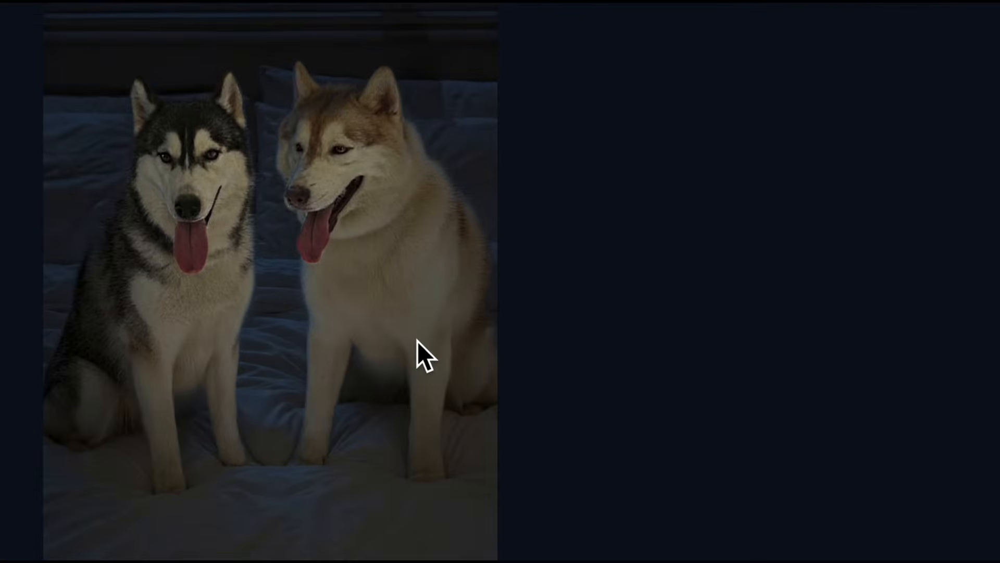
{"action": "scroll", "coordinate": [417, 341], "scroll_direction": "up", "scroll_amount": 12}
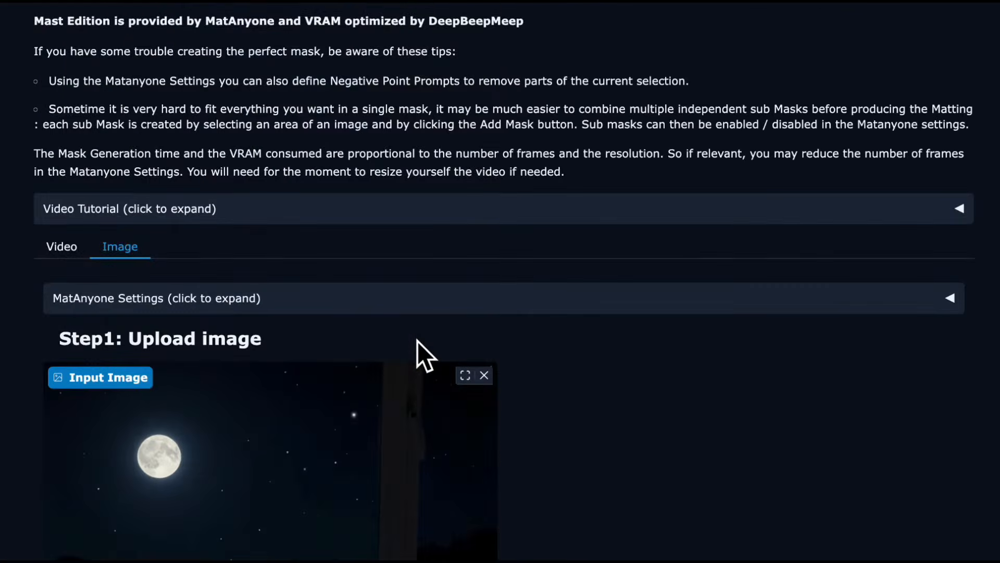
{"action": "scroll", "coordinate": [417, 341], "scroll_direction": "down", "scroll_amount": 12}
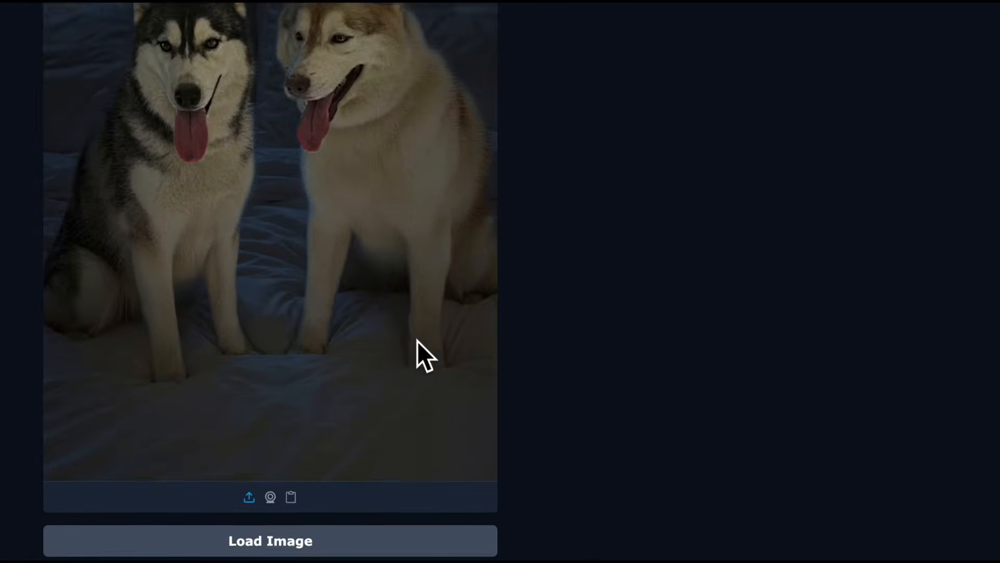
Load the picture of the two huskies into the mask creator as the start frame for masking.
{"action": "left_click", "coordinate": [352, 458]}
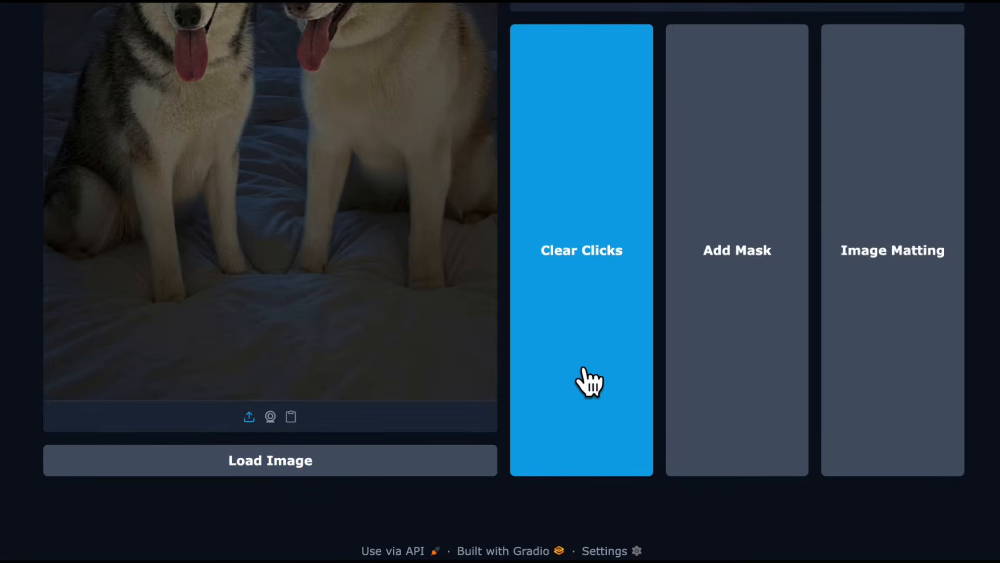
{"action": "scroll", "coordinate": [587, 380], "scroll_direction": "up", "scroll_amount": 5}
{"action": "scroll", "coordinate": [592, 257], "scroll_direction": "up", "scroll_amount": 5}
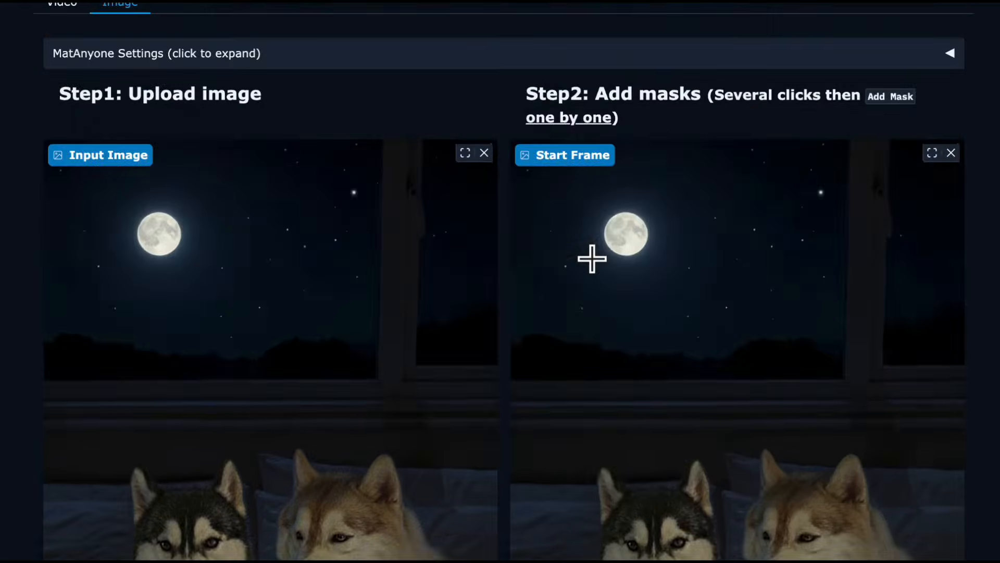
{"action": "scroll", "coordinate": [592, 257], "scroll_direction": "down", "scroll_amount": 8}
{"action": "scroll", "coordinate": [593, 259], "scroll_direction": "up", "scroll_amount": 1}
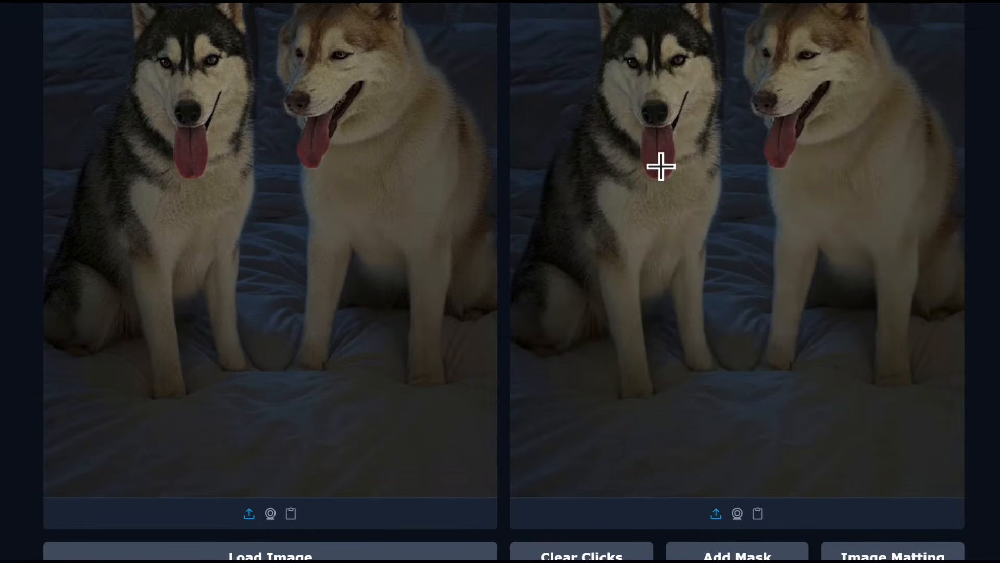
Select the black-and-white husky in the start frame and add it as a mask.
{"action": "left_click", "coordinate": [633, 177]}
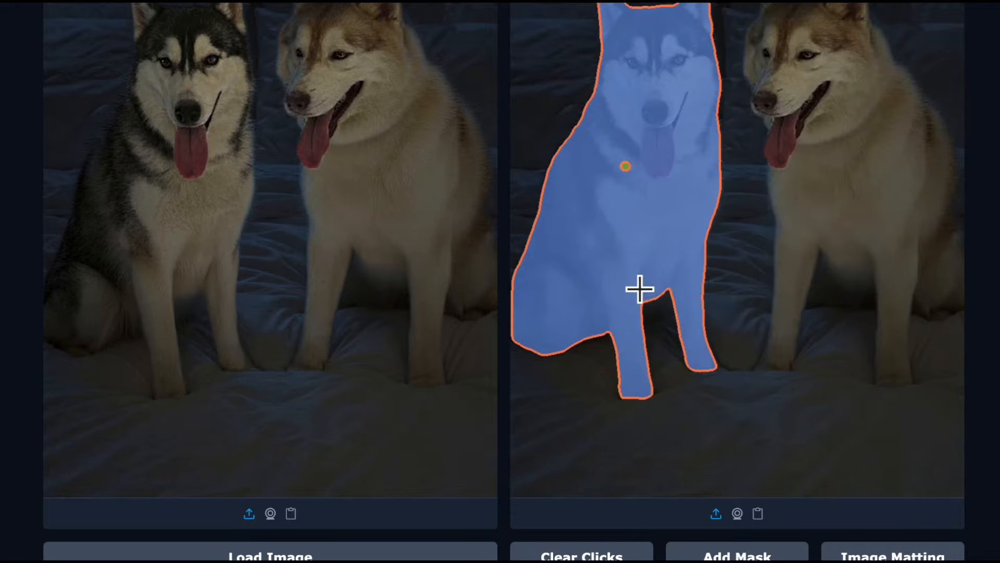
{"action": "scroll", "coordinate": [639, 290], "scroll_direction": "down", "scroll_amount": 2}
{"action": "scroll", "coordinate": [639, 294], "scroll_direction": "down", "scroll_amount": 1}
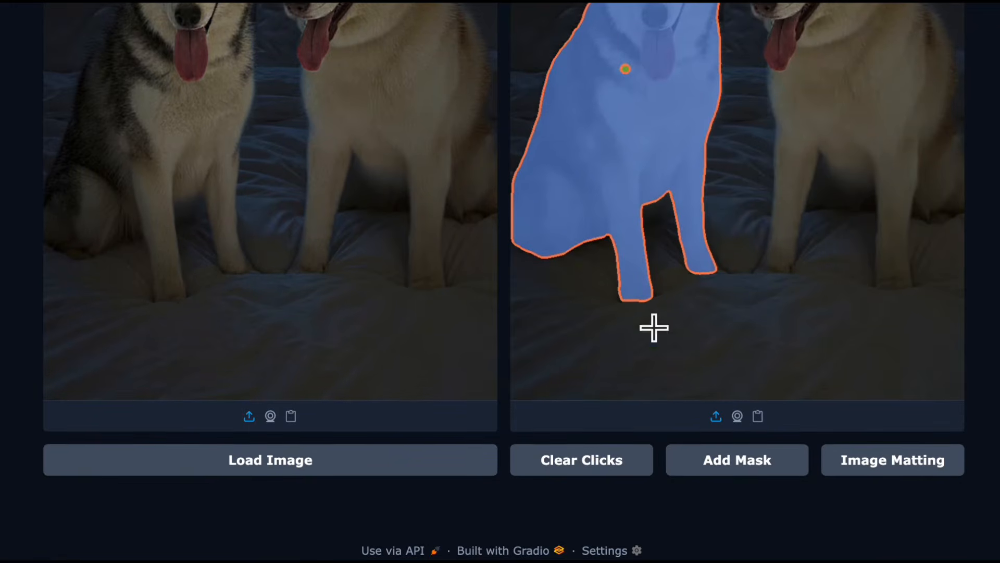
{"action": "left_click", "coordinate": [735, 463]}
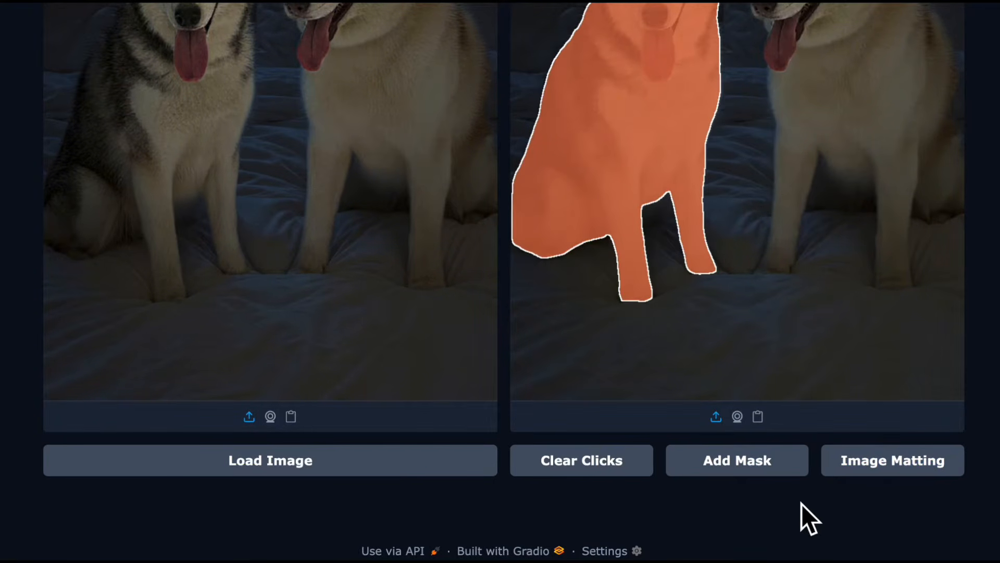
Run Image Matting on the black-and-white husky's mask and copy its bounding box coordinates.
{"action": "scroll", "coordinate": [802, 503], "scroll_direction": "down", "scroll_amount": 1}
{"action": "scroll", "coordinate": [801, 503], "scroll_direction": "up", "scroll_amount": 1}
{"action": "scroll", "coordinate": [801, 504], "scroll_direction": "down", "scroll_amount": 10}
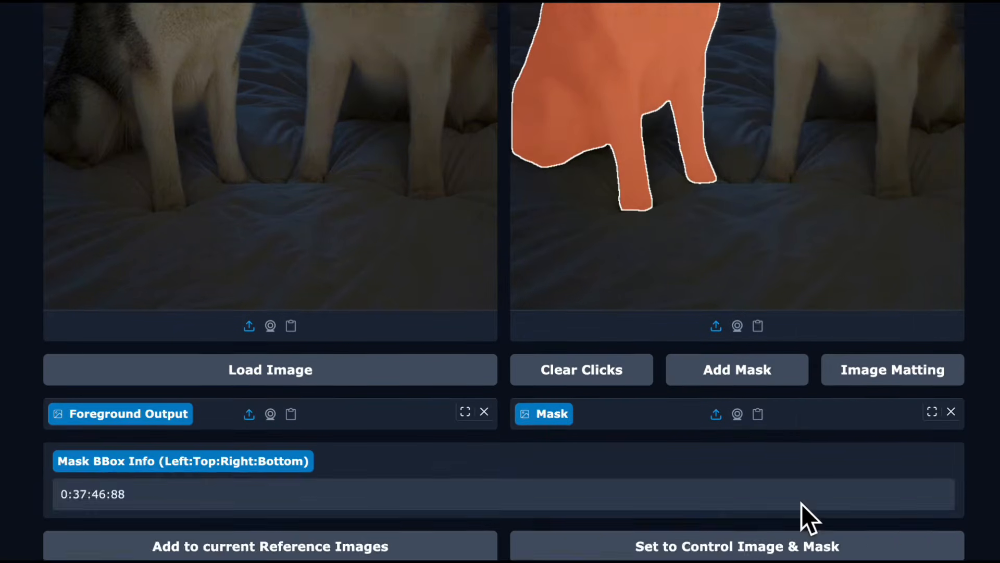
{"action": "scroll", "coordinate": [801, 504], "scroll_direction": "down", "scroll_amount": 5}
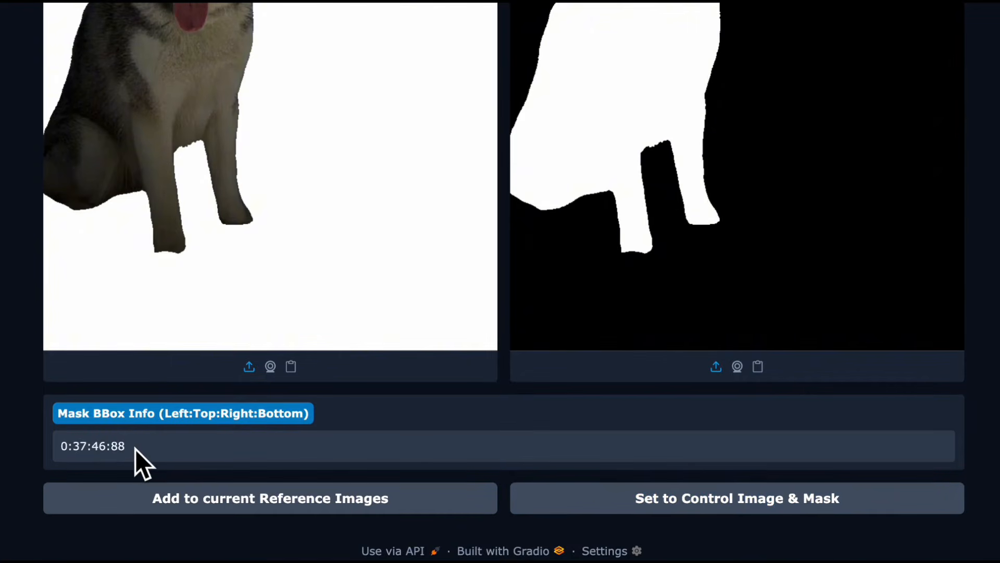
{"action": "triple_click", "coordinate": [123, 450]}
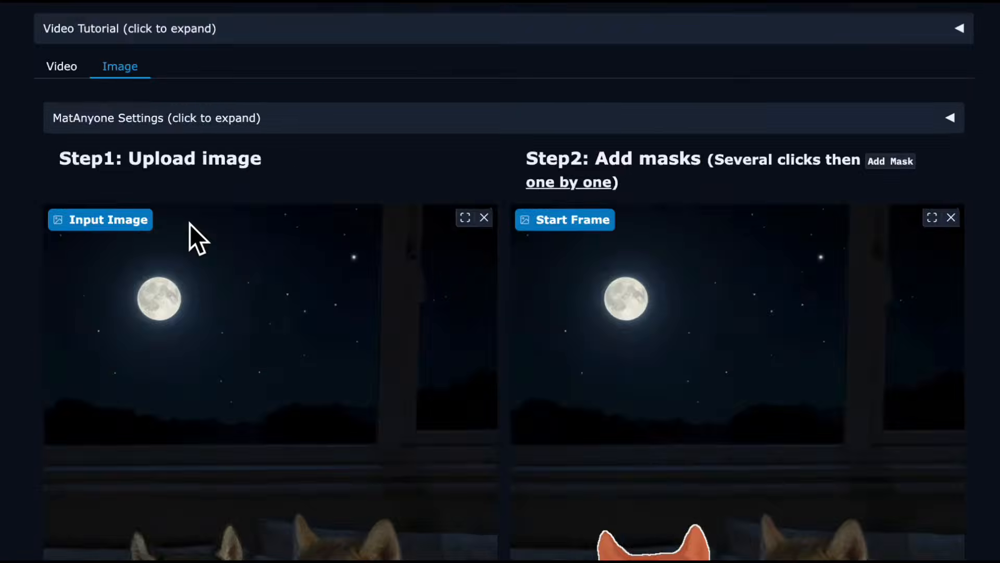
Replace the Speakers Locations in the Video Generator with the copied bounding box 0:37:46:88.
{"action": "scroll", "coordinate": [190, 223], "scroll_direction": "up", "scroll_amount": 9}
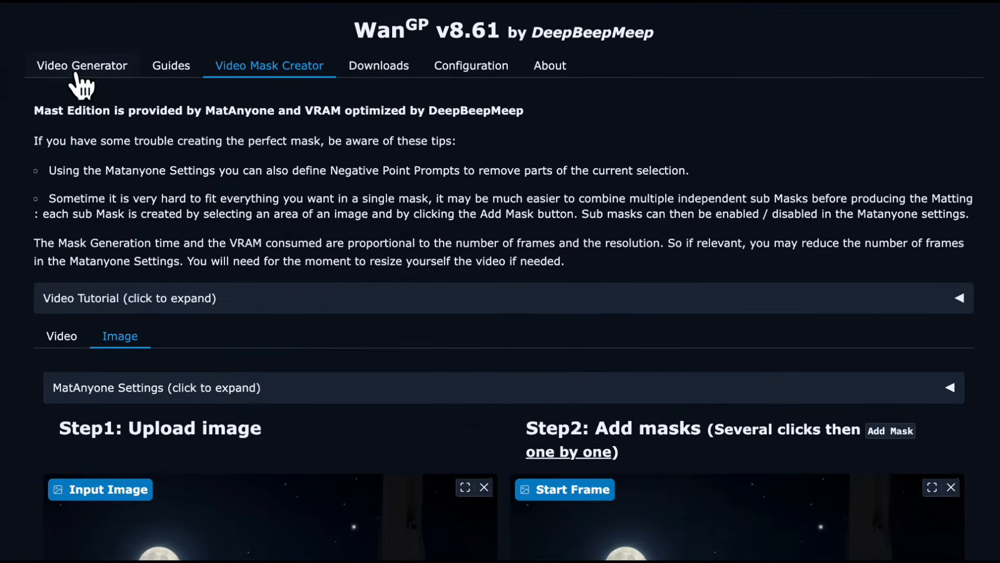
{"action": "left_click", "coordinate": [77, 72]}
{"action": "scroll", "coordinate": [134, 306], "scroll_direction": "down", "scroll_amount": 10}
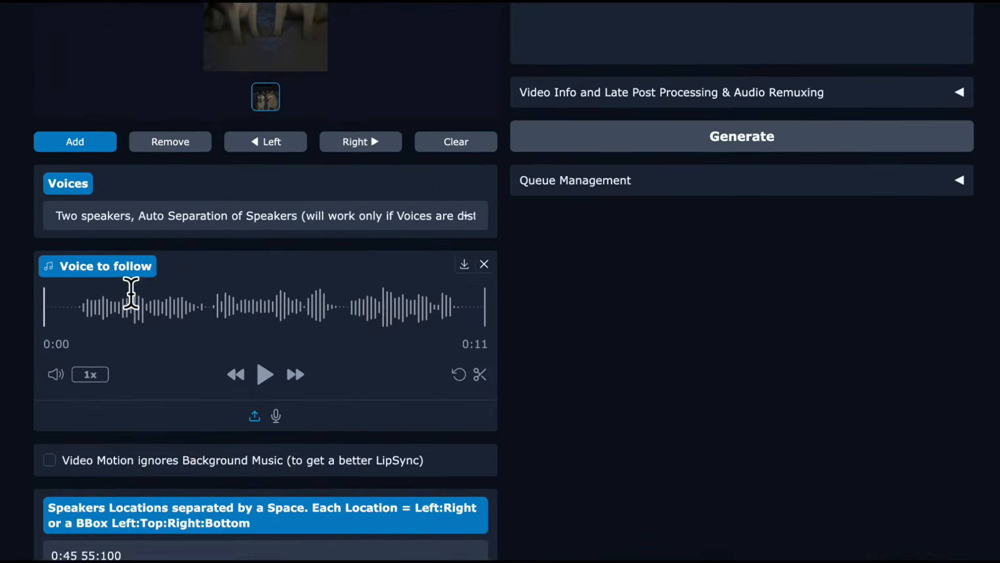
{"action": "scroll", "coordinate": [130, 293], "scroll_direction": "down", "scroll_amount": 18}
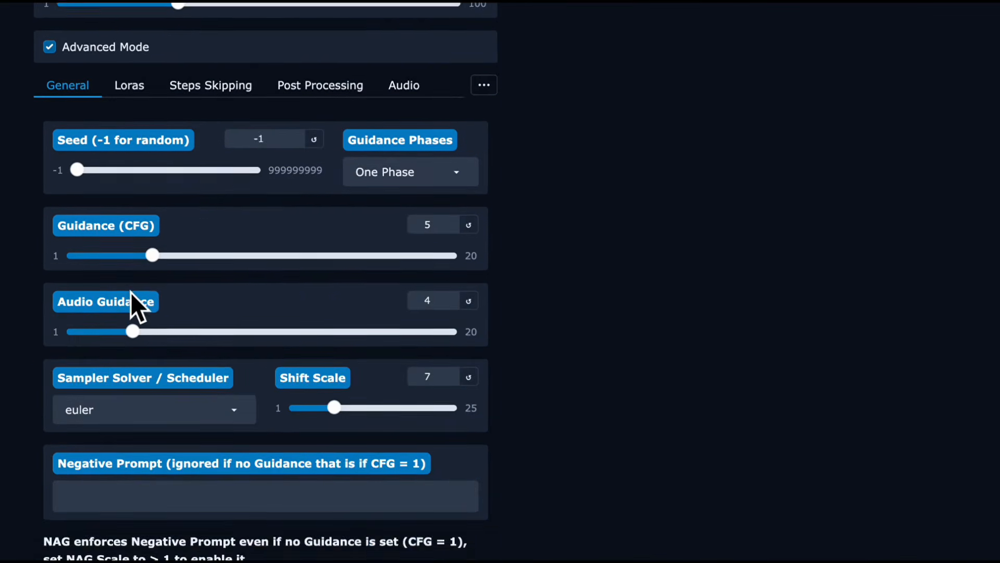
{"action": "scroll", "coordinate": [130, 293], "scroll_direction": "up", "scroll_amount": 4}
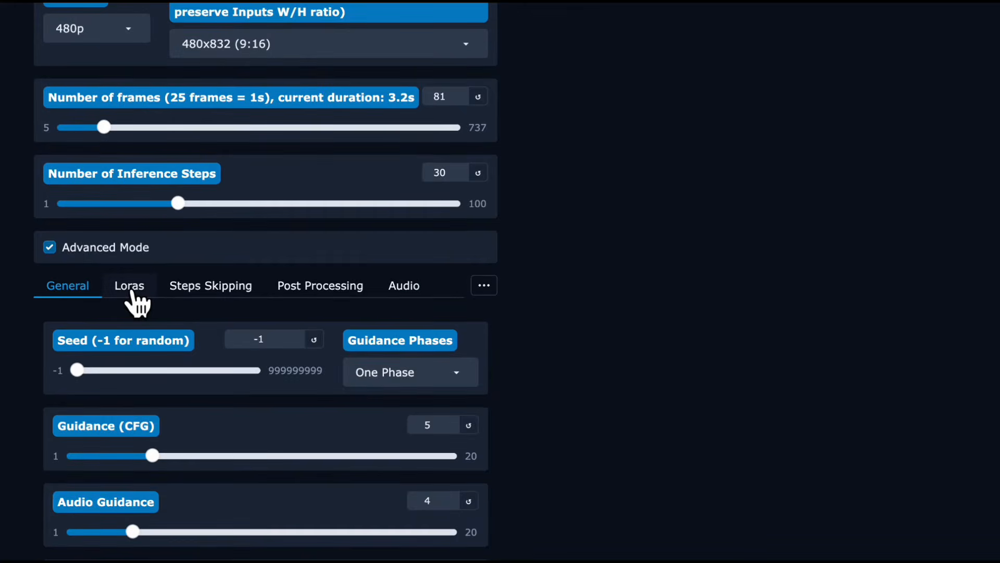
{"action": "scroll", "coordinate": [133, 288], "scroll_direction": "up", "scroll_amount": 6}
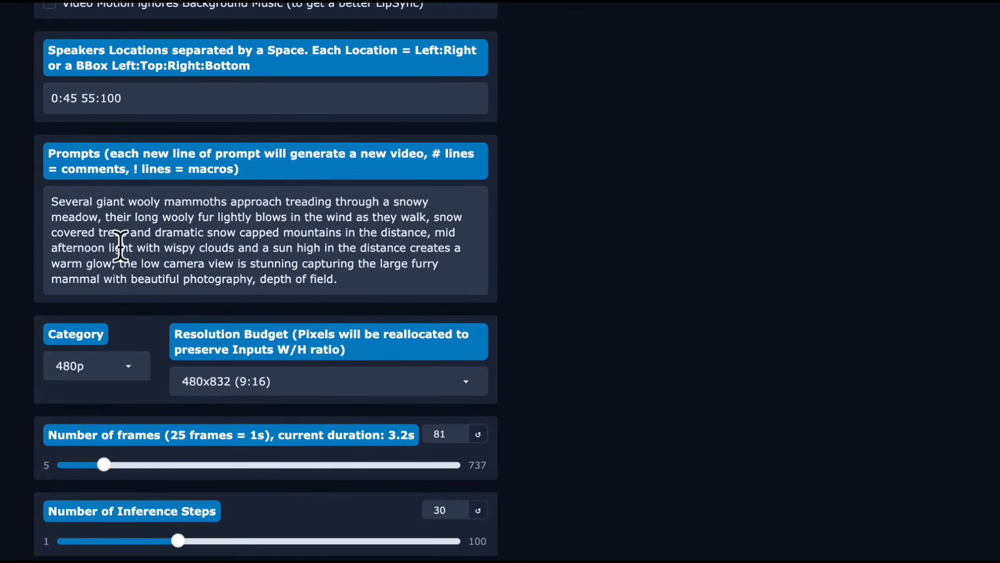
{"action": "triple_click", "coordinate": [64, 98]}
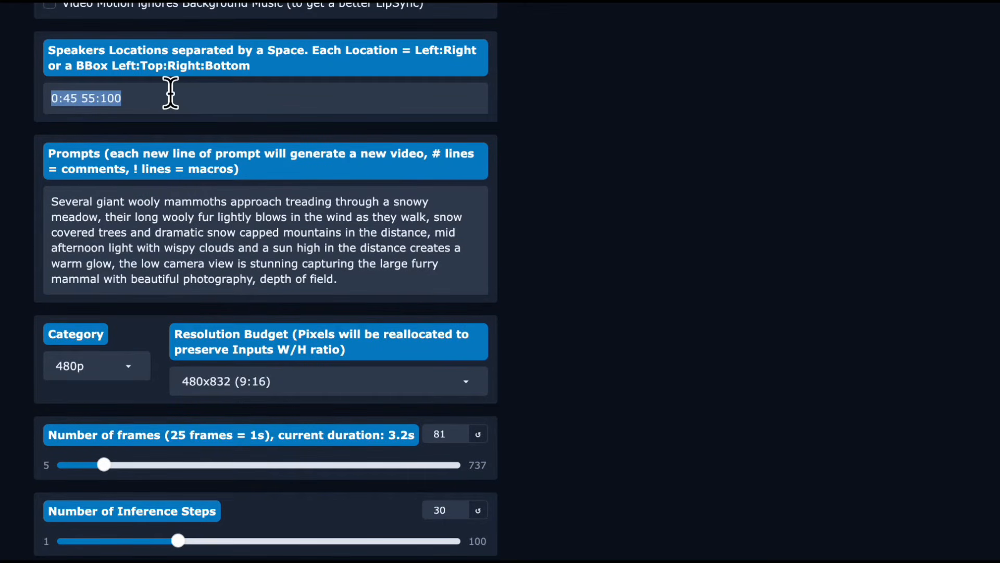
{"action": "type", "text": "0:37:46:88"}
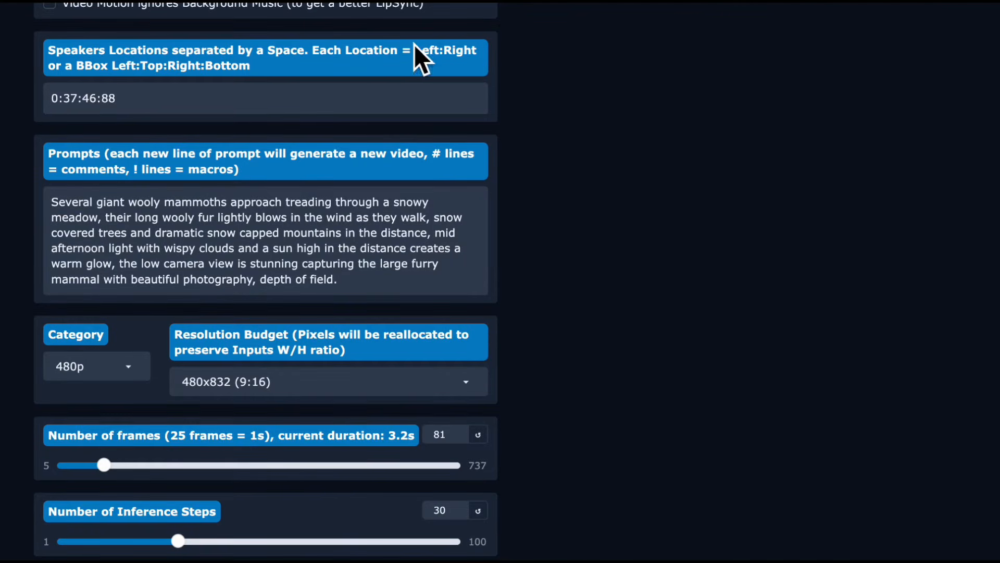
Return to the Video Mask Creator's image page with the masked husky start frame.
{"action": "scroll", "coordinate": [389, 181], "scroll_direction": "up", "scroll_amount": 20}
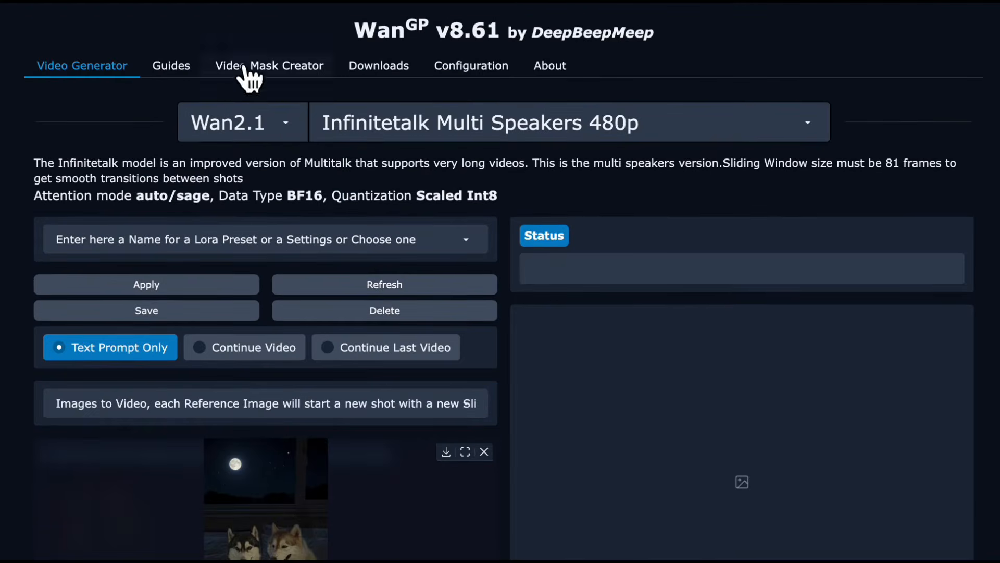
{"action": "left_click", "coordinate": [309, 69]}
{"action": "scroll", "coordinate": [254, 271], "scroll_direction": "down", "scroll_amount": 10}
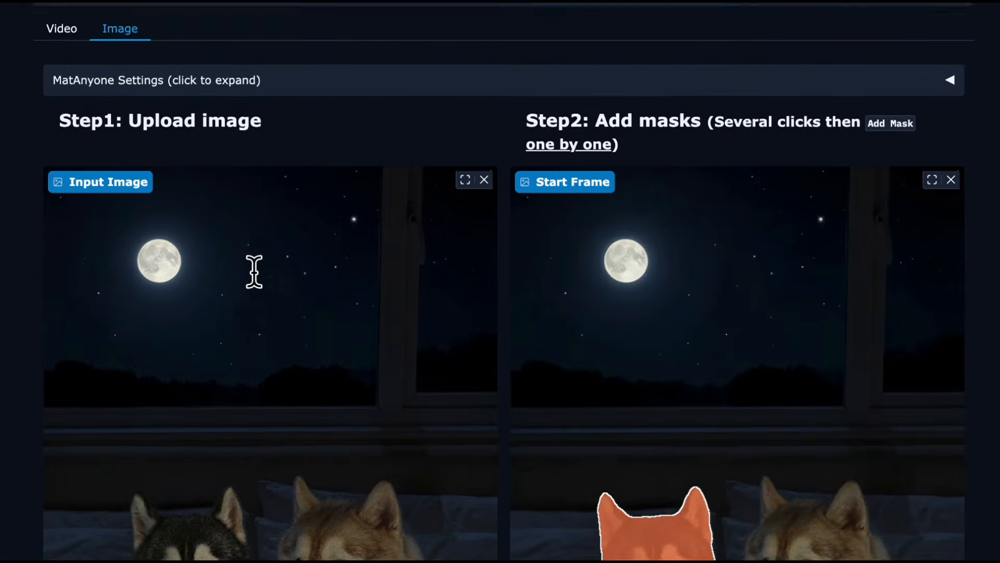
{"action": "scroll", "coordinate": [255, 266], "scroll_direction": "down", "scroll_amount": 3}
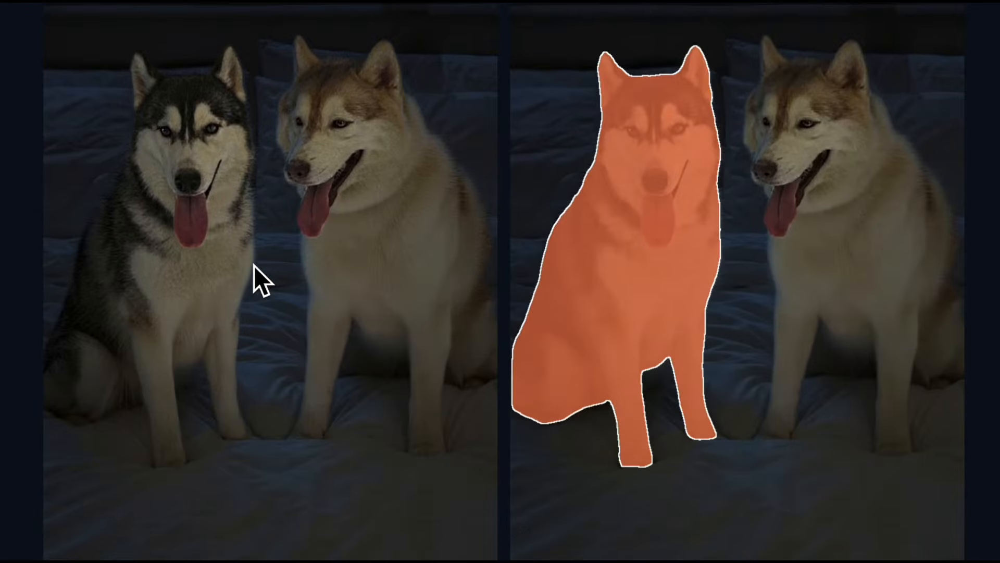
{"action": "scroll", "coordinate": [254, 266], "scroll_direction": "up", "scroll_amount": 6}
{"action": "scroll", "coordinate": [254, 266], "scroll_direction": "down", "scroll_amount": 1}
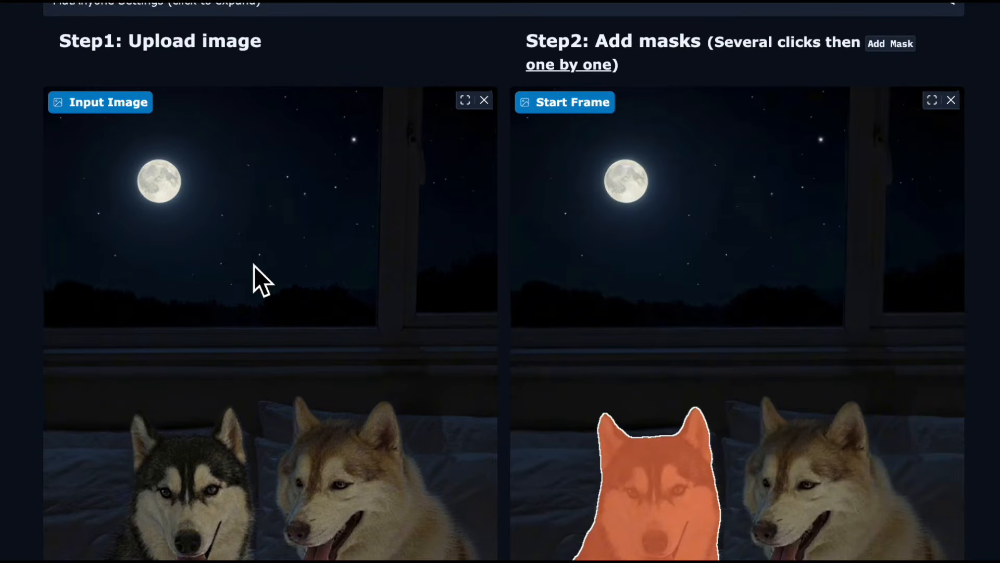
{"action": "scroll", "coordinate": [327, 205], "scroll_direction": "down", "scroll_amount": 8}
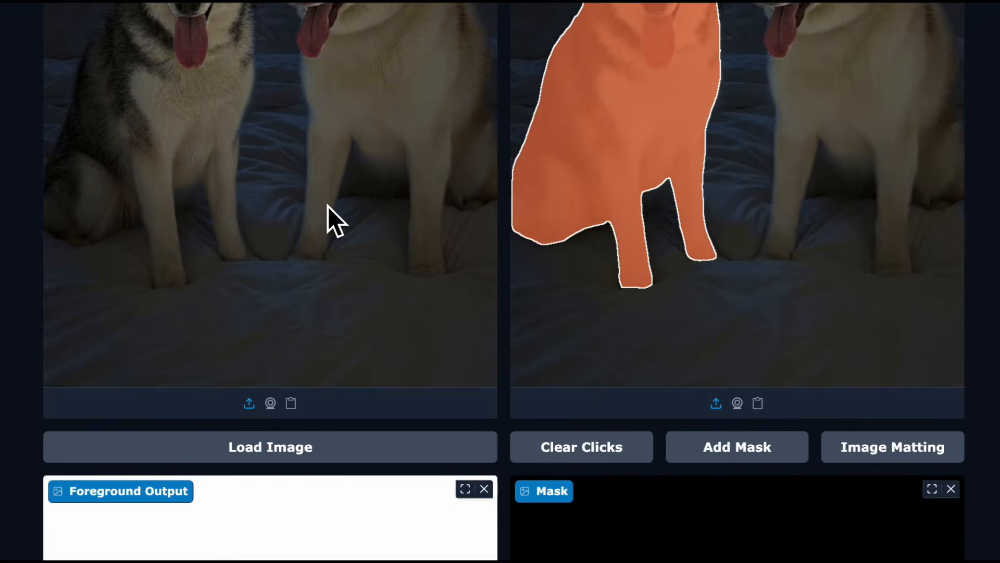
Try clearing the clicks in the start frame, then select the tan husky and add it as a mask.
{"action": "left_click", "coordinate": [562, 446]}
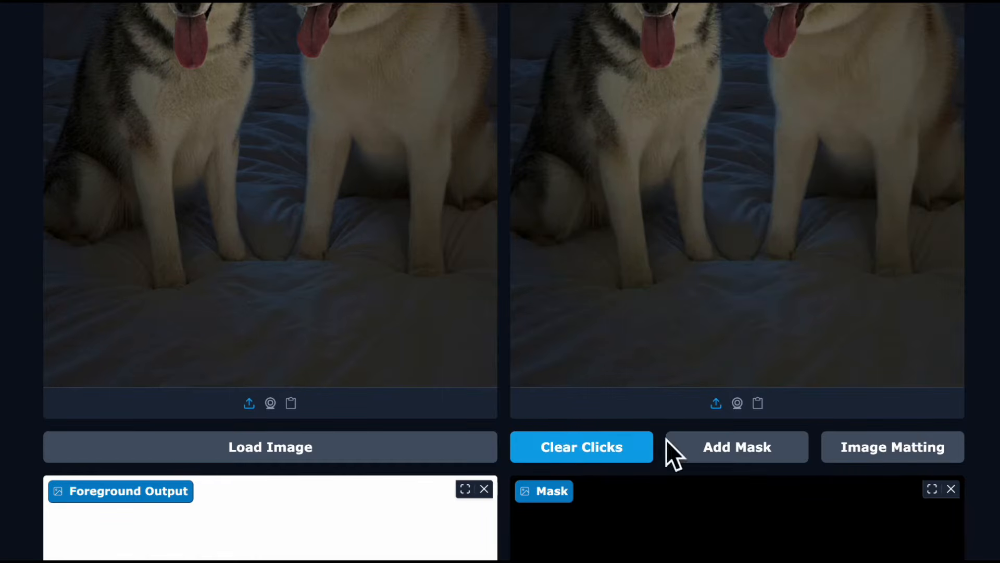
{"action": "scroll", "coordinate": [837, 315], "scroll_direction": "up", "scroll_amount": 2}
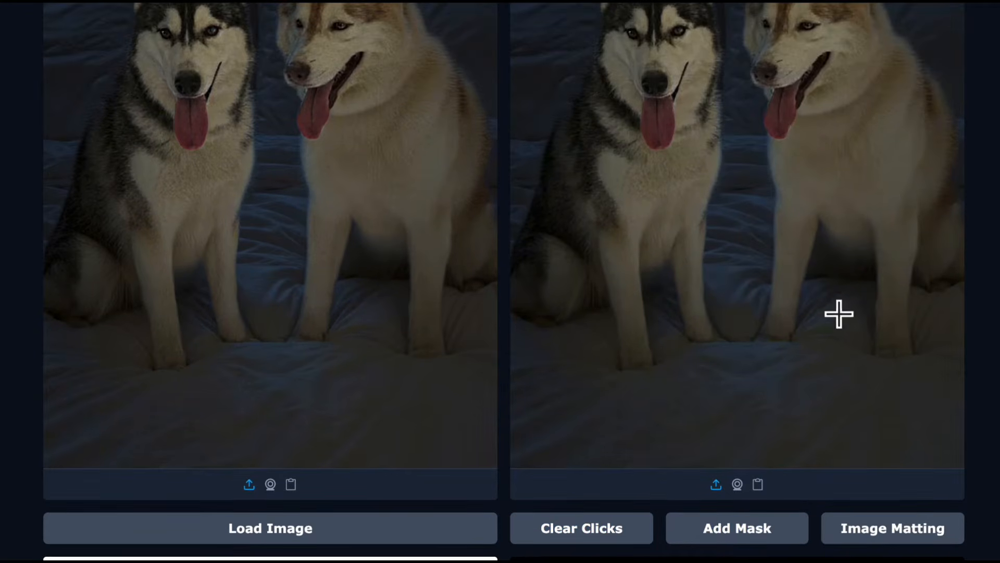
{"action": "left_click", "coordinate": [880, 174]}
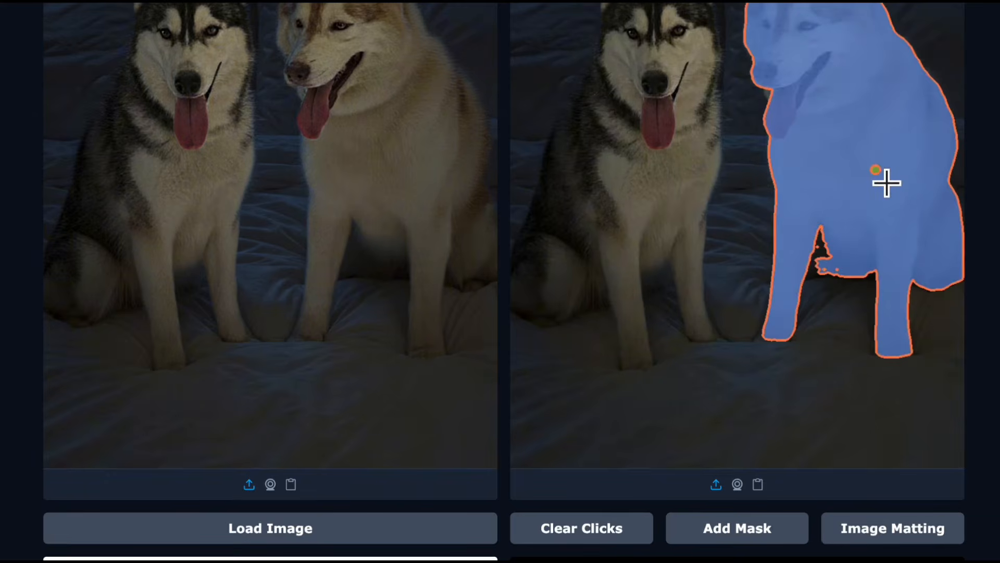
{"action": "scroll", "coordinate": [886, 183], "scroll_direction": "down", "scroll_amount": 3}
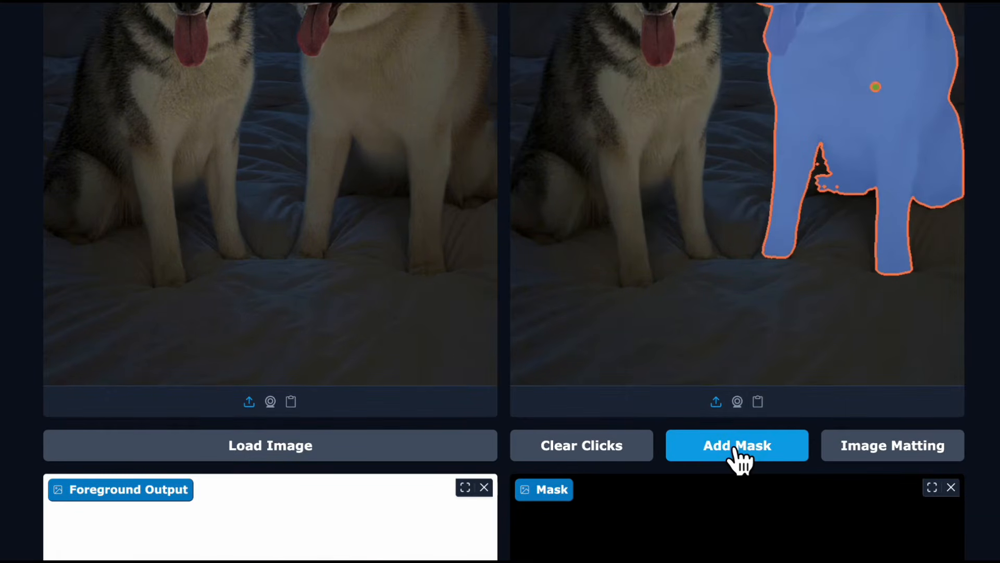
{"action": "left_click", "coordinate": [736, 448]}
Try running Image Matting for the tan husky and check the foreground output, mask and bounding box.
{"action": "left_click", "coordinate": [851, 448]}
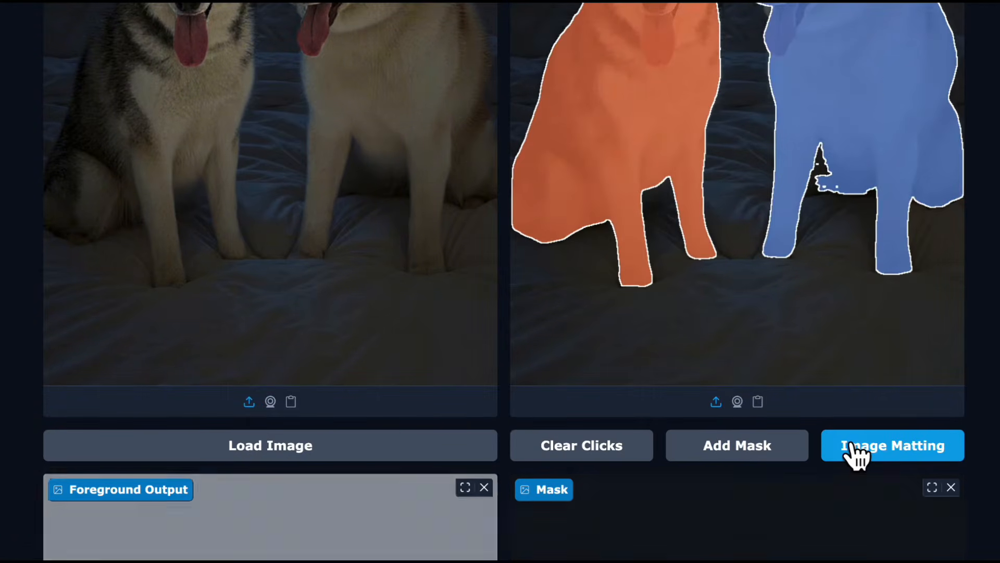
{"action": "scroll", "coordinate": [724, 507], "scroll_direction": "down", "scroll_amount": 5}
{"action": "scroll", "coordinate": [724, 507], "scroll_direction": "down", "scroll_amount": 5}
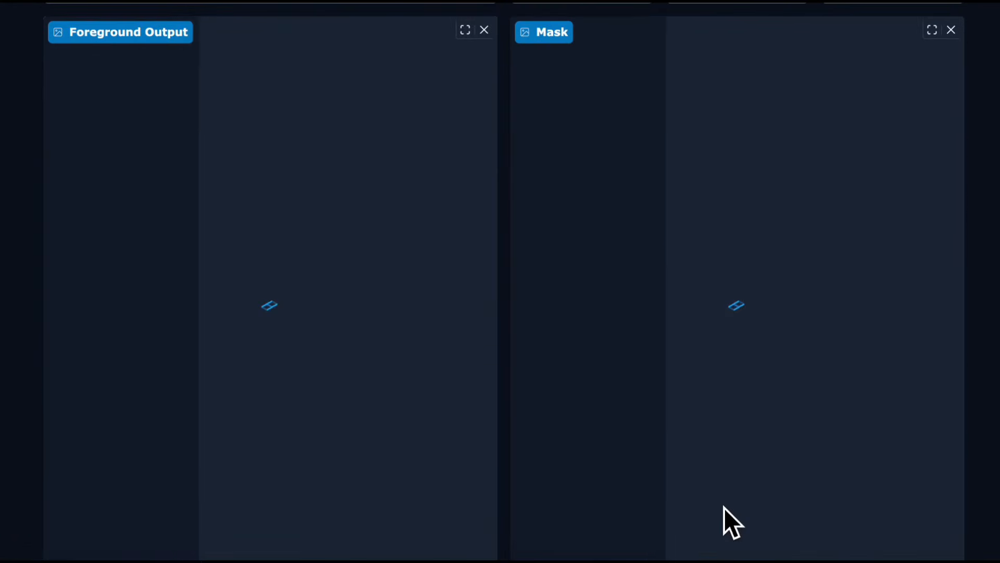
{"action": "scroll", "coordinate": [724, 507], "scroll_direction": "down", "scroll_amount": 5}
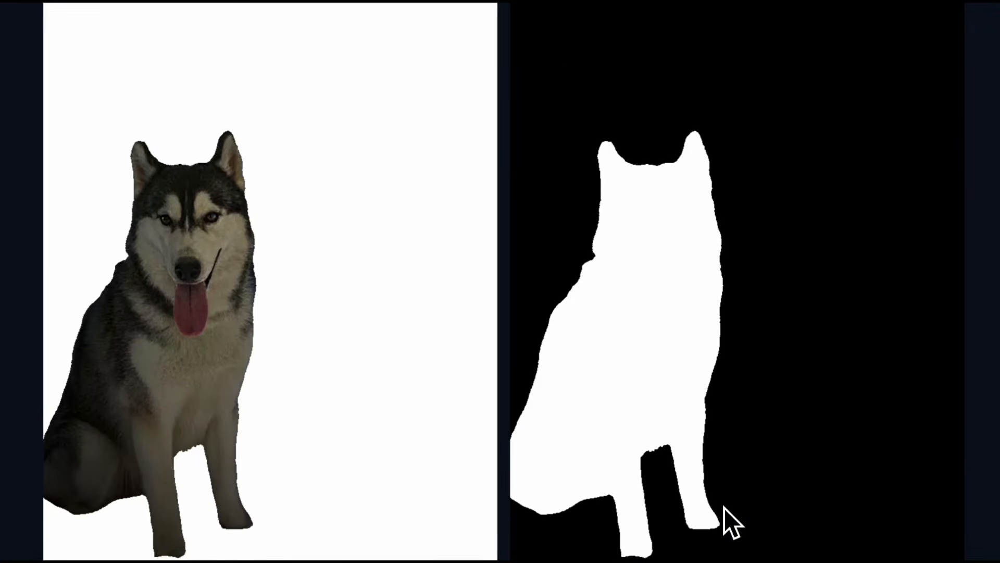
{"action": "scroll", "coordinate": [724, 518], "scroll_direction": "down", "scroll_amount": 2}
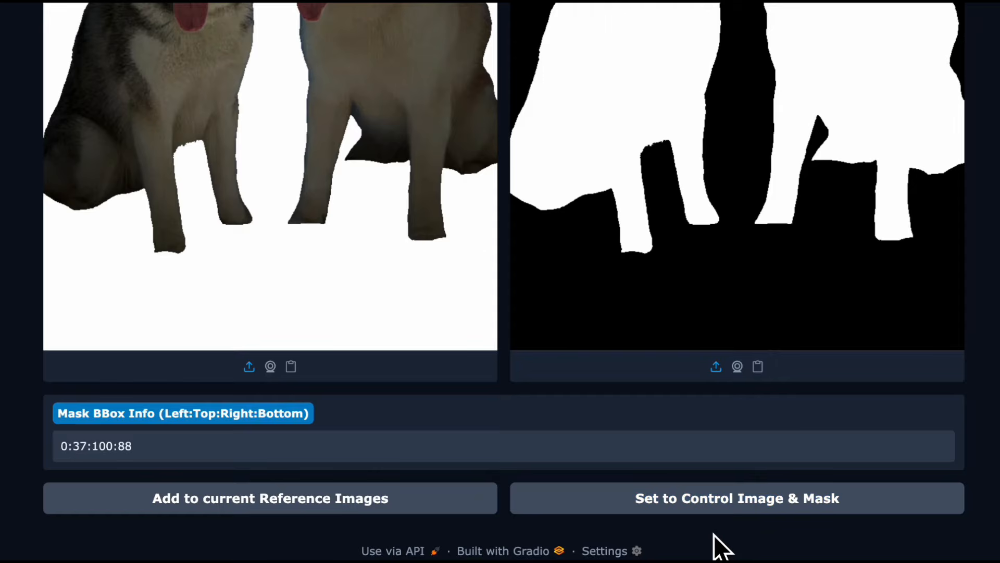
{"action": "scroll", "coordinate": [722, 547], "scroll_direction": "up", "scroll_amount": 3}
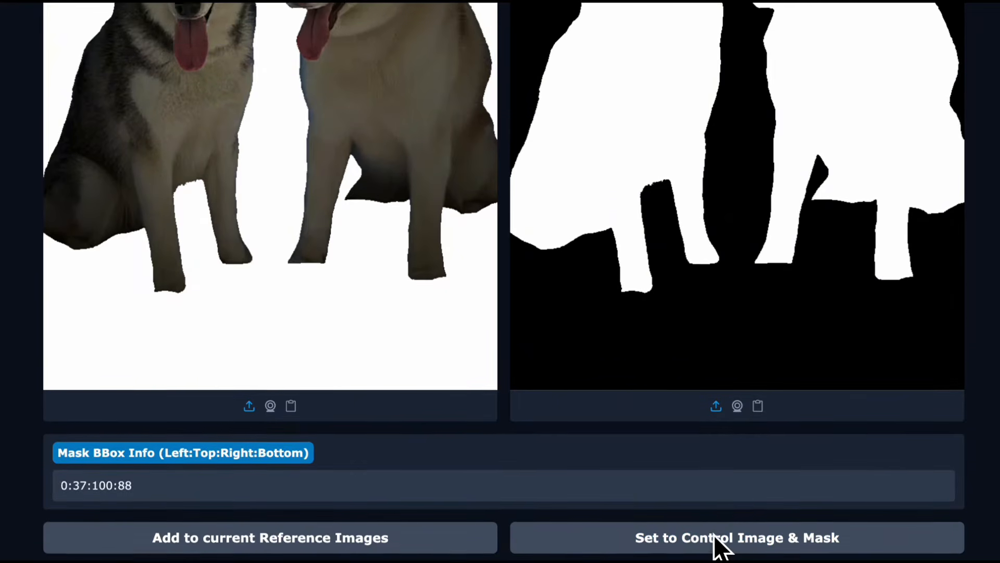
{"action": "scroll", "coordinate": [716, 544], "scroll_direction": "up", "scroll_amount": 15}
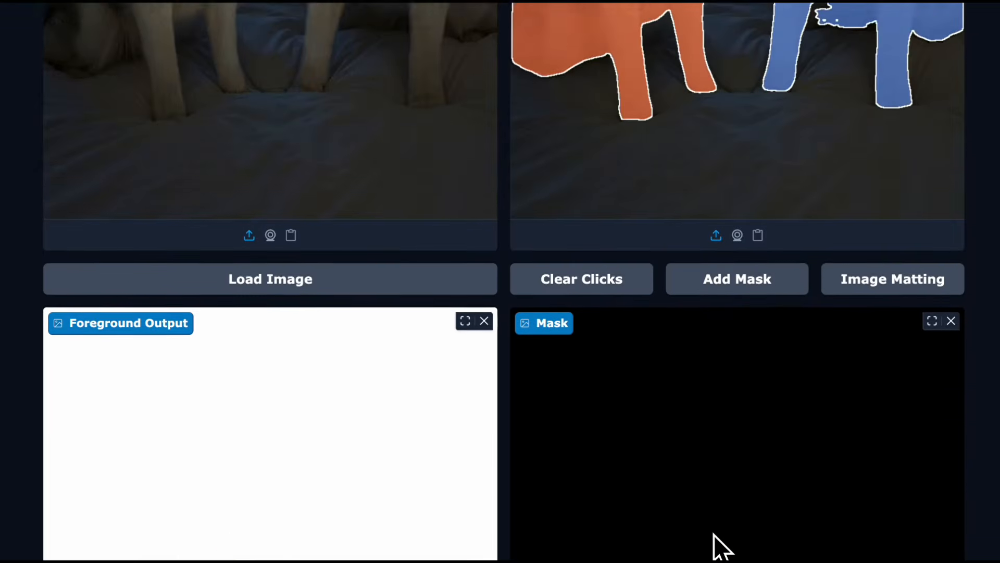
{"action": "scroll", "coordinate": [721, 544], "scroll_direction": "up", "scroll_amount": 8}
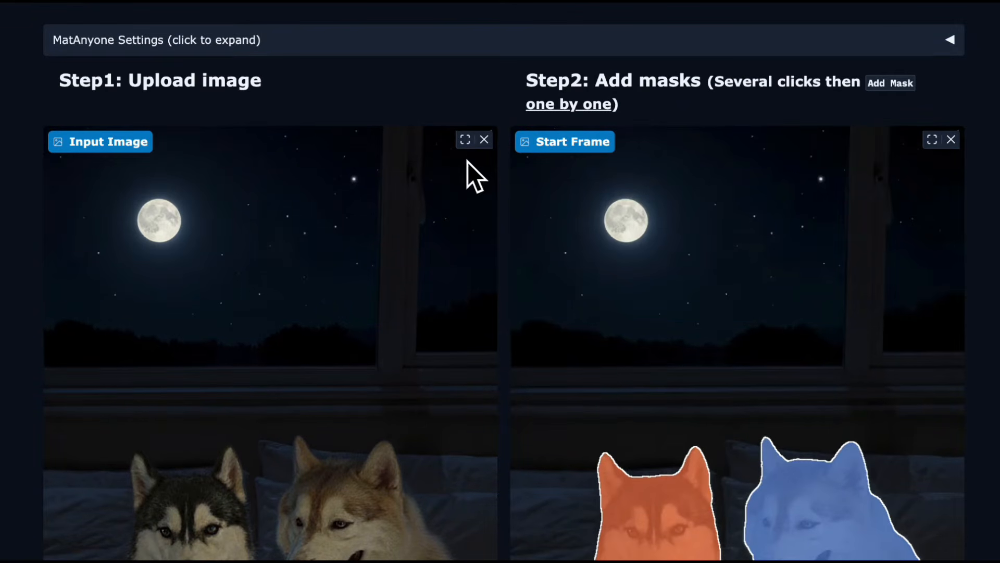
Remove the input image, upload the picture of the two huskies again and load it as a fresh start frame.
{"action": "left_click", "coordinate": [482, 139]}
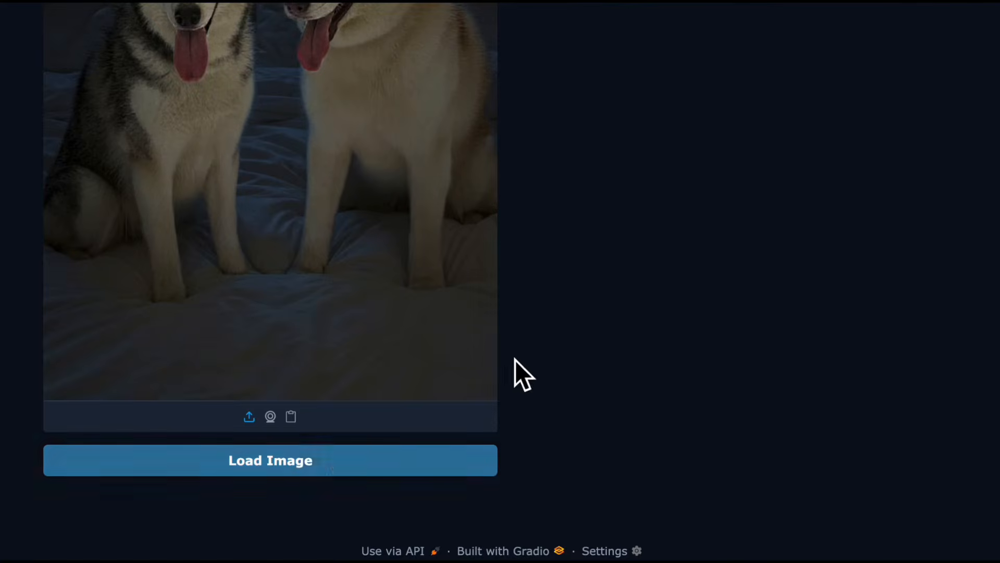
{"action": "scroll", "coordinate": [577, 343], "scroll_direction": "up", "scroll_amount": 6}
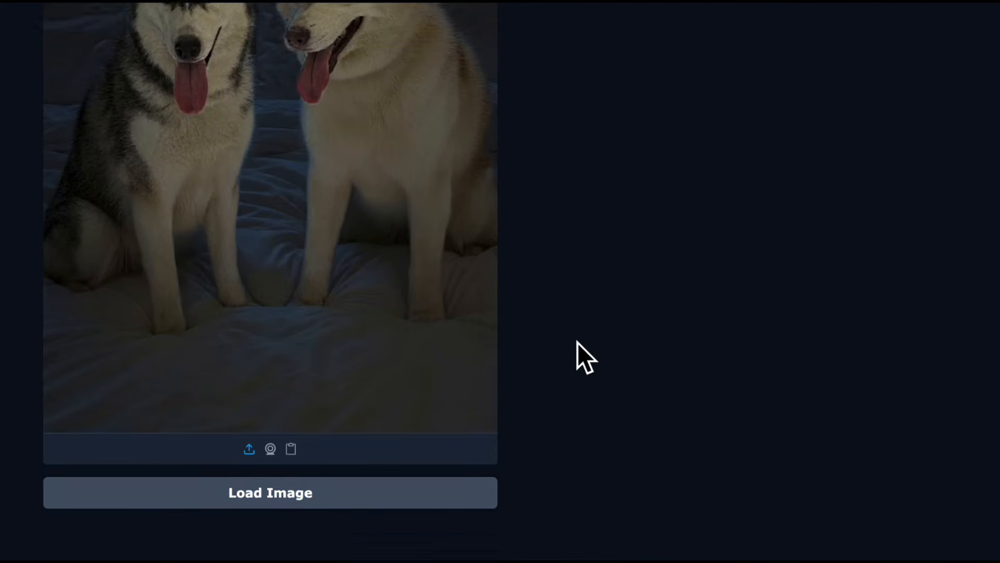
{"action": "scroll", "coordinate": [583, 352], "scroll_direction": "down", "scroll_amount": 4}
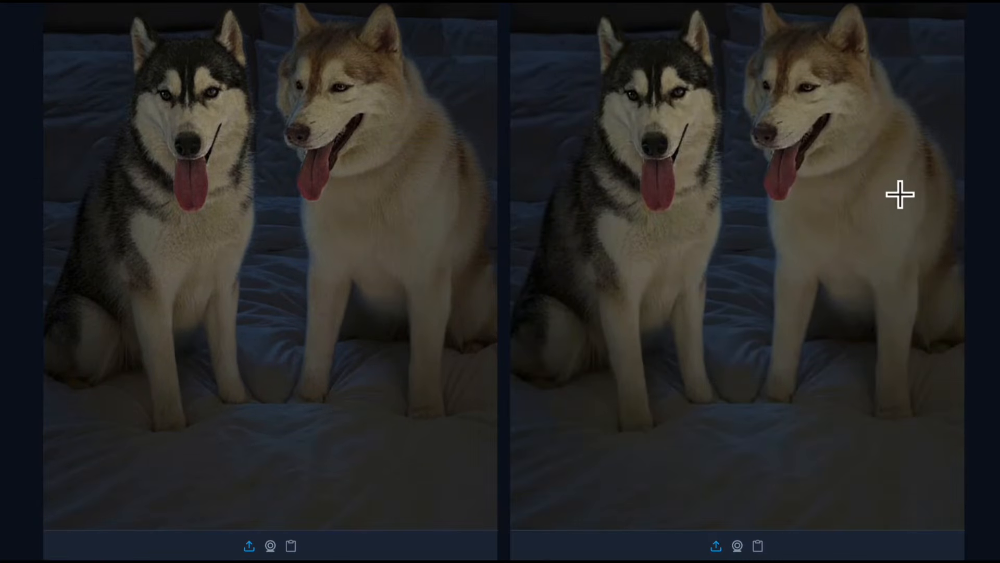
Select the tan husky in the start frame, add it as a mask and run Image Matting.
{"action": "left_click", "coordinate": [876, 210]}
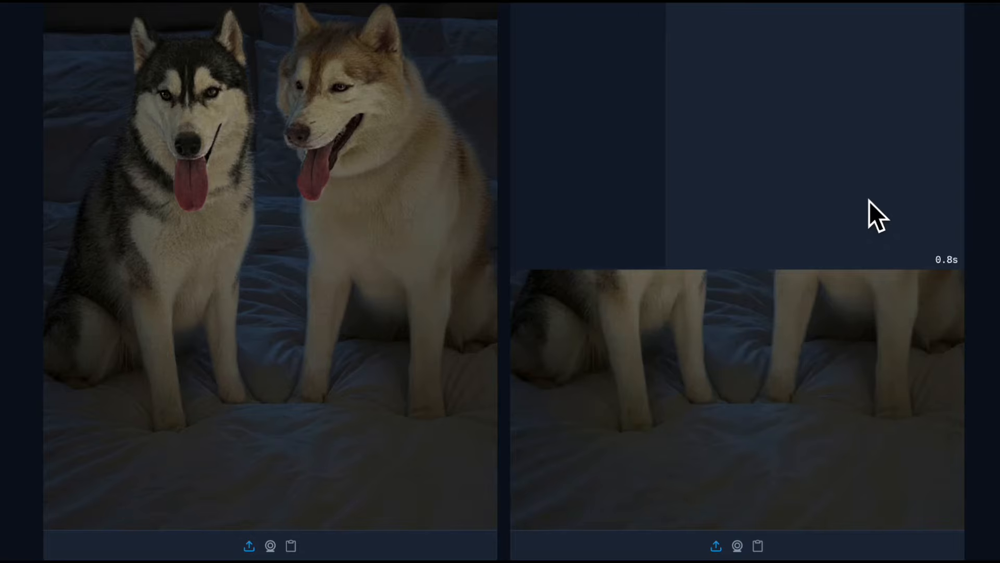
{"action": "scroll", "coordinate": [876, 208], "scroll_direction": "down", "scroll_amount": 3}
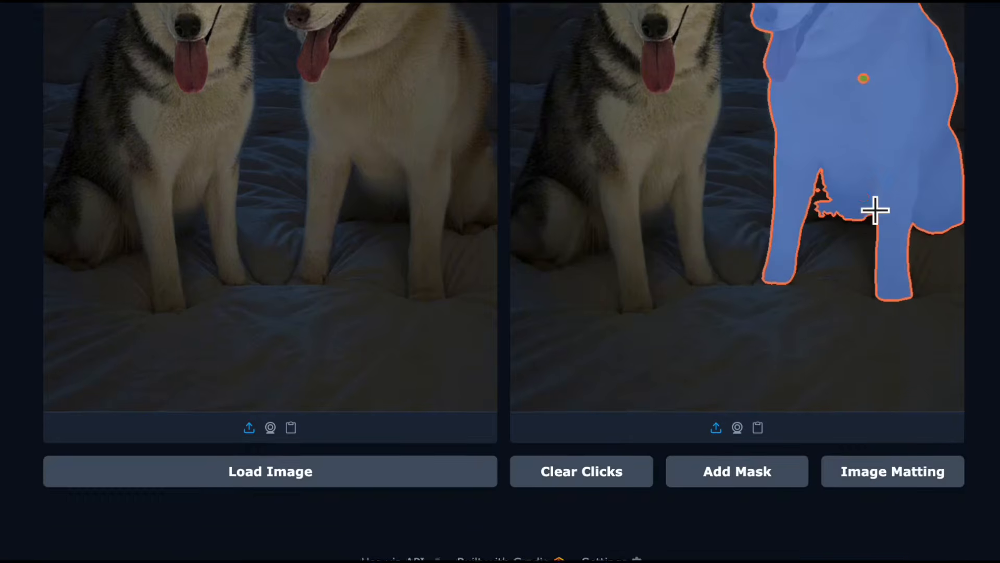
{"action": "left_click", "coordinate": [736, 464]}
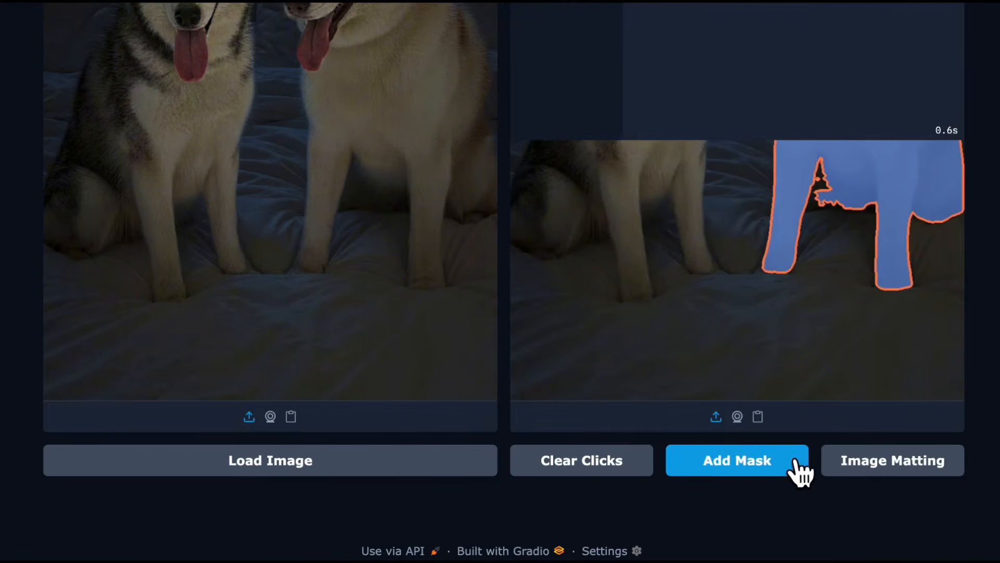
{"action": "left_click", "coordinate": [864, 458]}
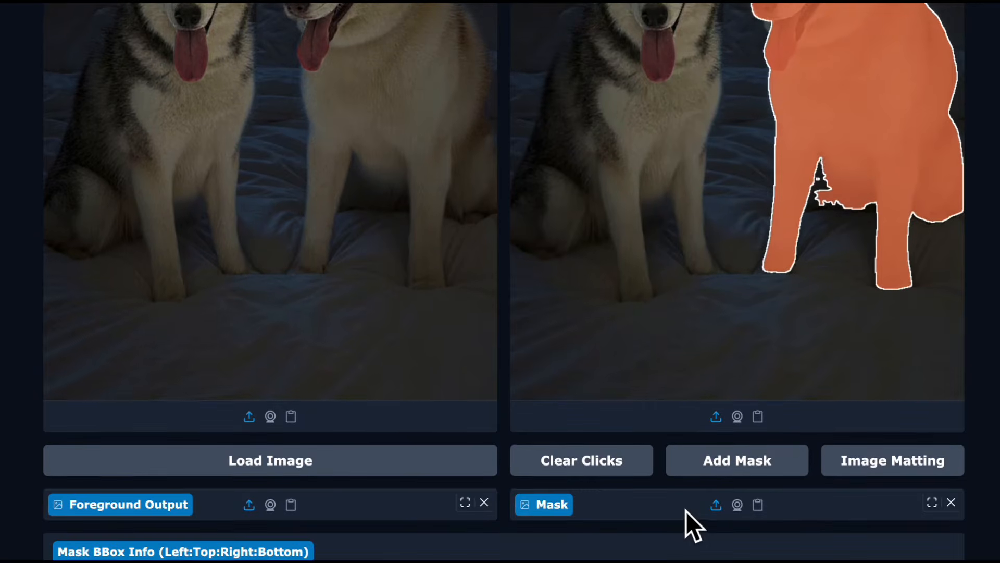
Copy the Mask BBox Info generated for the tan husky.
{"action": "scroll", "coordinate": [685, 510], "scroll_direction": "down", "scroll_amount": 10}
{"action": "scroll", "coordinate": [686, 511], "scroll_direction": "down", "scroll_amount": 5}
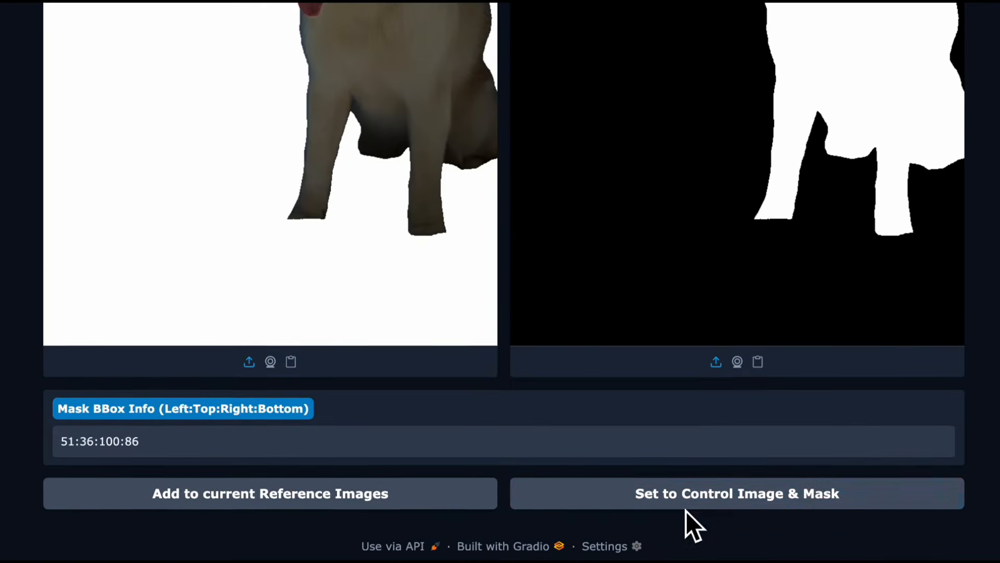
{"action": "double_click", "coordinate": [110, 446]}
{"action": "left_click", "coordinate": [112, 448]}
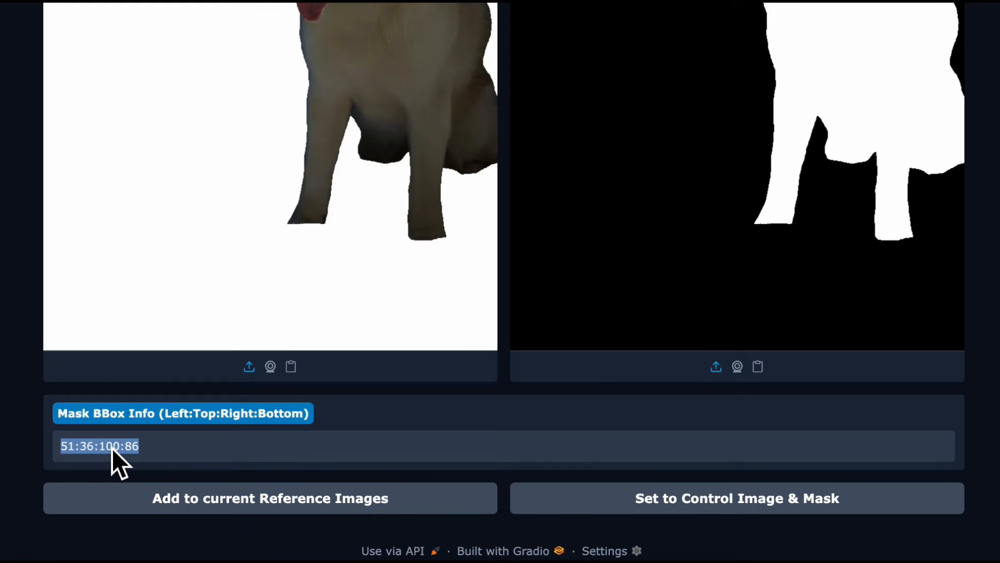
Return to the Video Generator and append 51:36:100:86 after the first bounding box in the Speakers Locations, separated by a space.
{"action": "scroll", "coordinate": [164, 212], "scroll_direction": "up", "scroll_amount": 15}
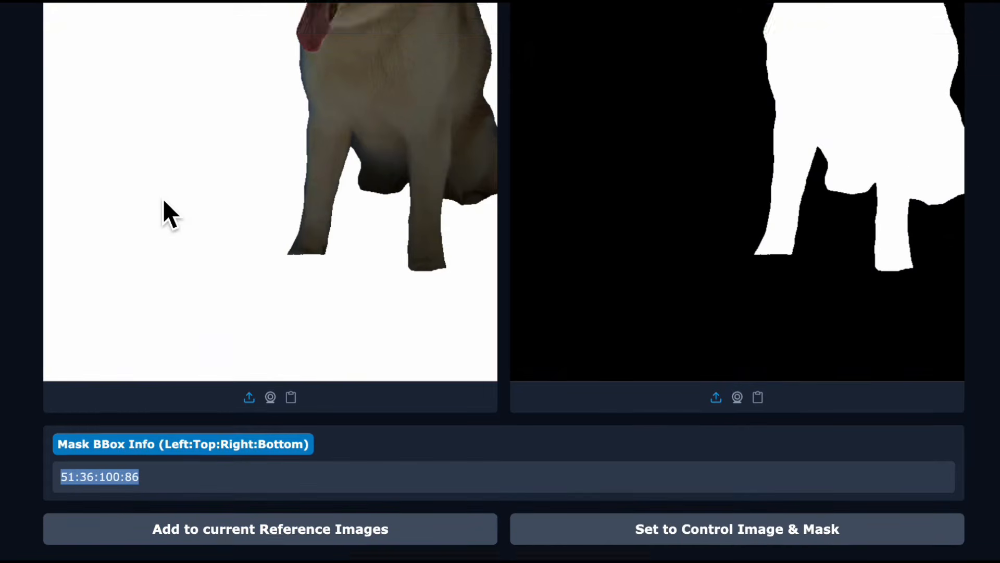
{"action": "left_click", "coordinate": [111, 65]}
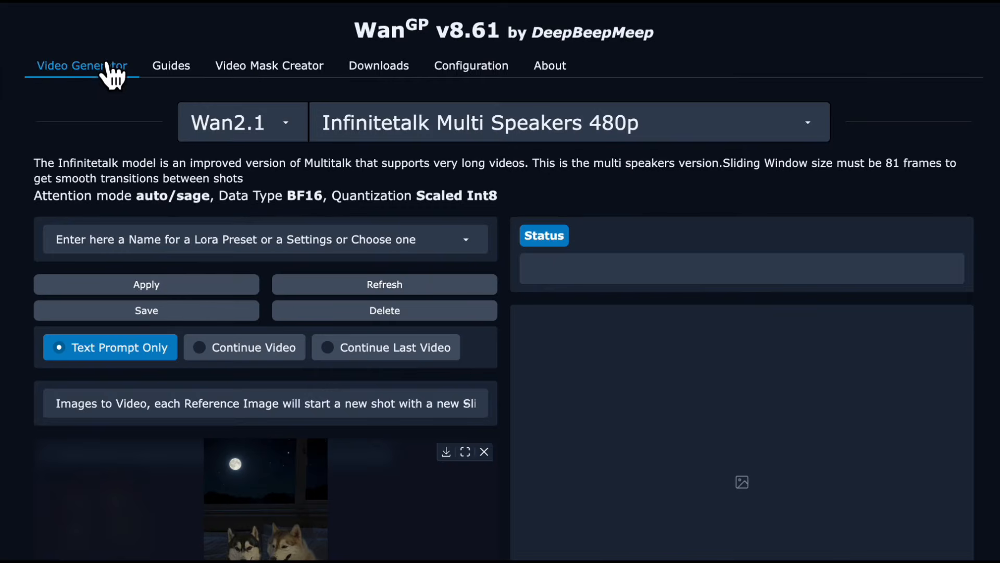
{"action": "scroll", "coordinate": [230, 366], "scroll_direction": "down", "scroll_amount": 8}
{"action": "scroll", "coordinate": [229, 365], "scroll_direction": "down", "scroll_amount": 8}
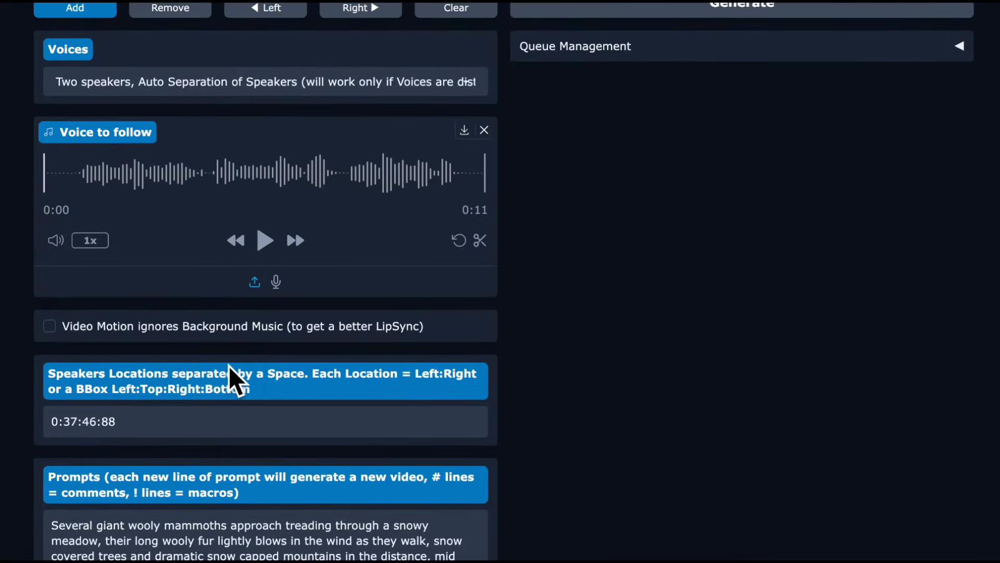
{"action": "left_click", "coordinate": [138, 270]}
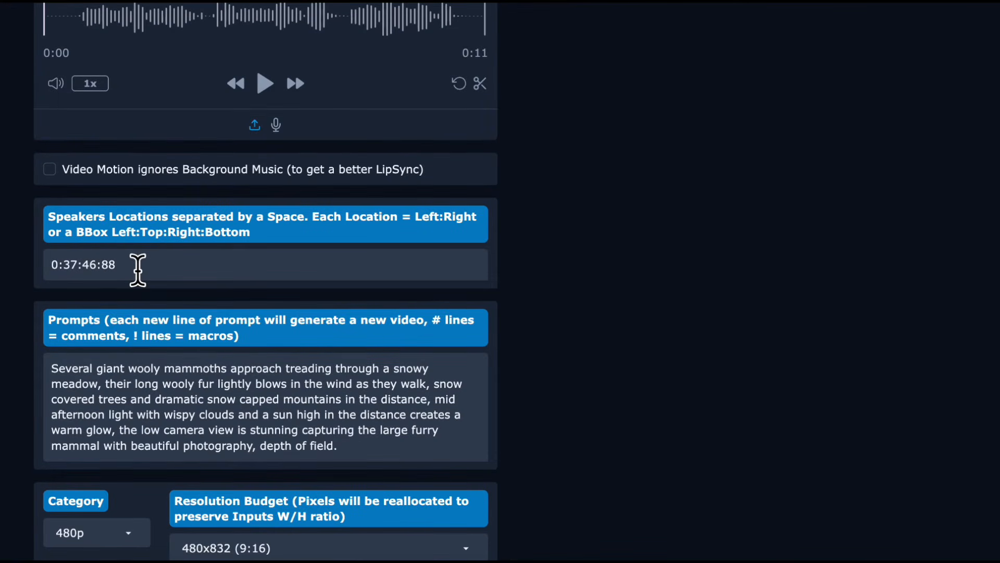
{"action": "type", "text": "51:36:100:86"}
{"action": "triple_click", "coordinate": [153, 279]}
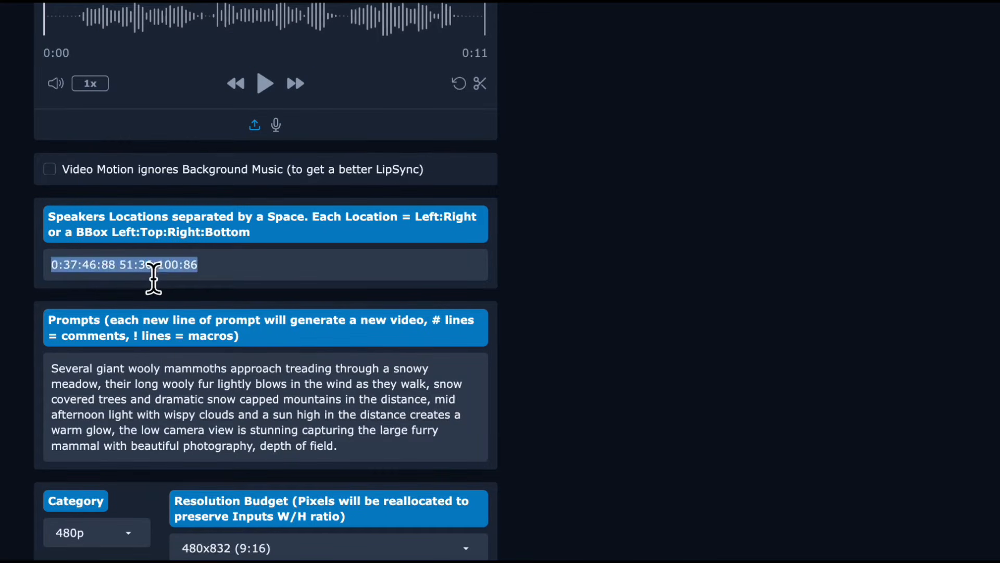
{"action": "left_click", "coordinate": [229, 276]}
{"action": "scroll", "coordinate": [229, 276], "scroll_direction": "up", "scroll_amount": 1}
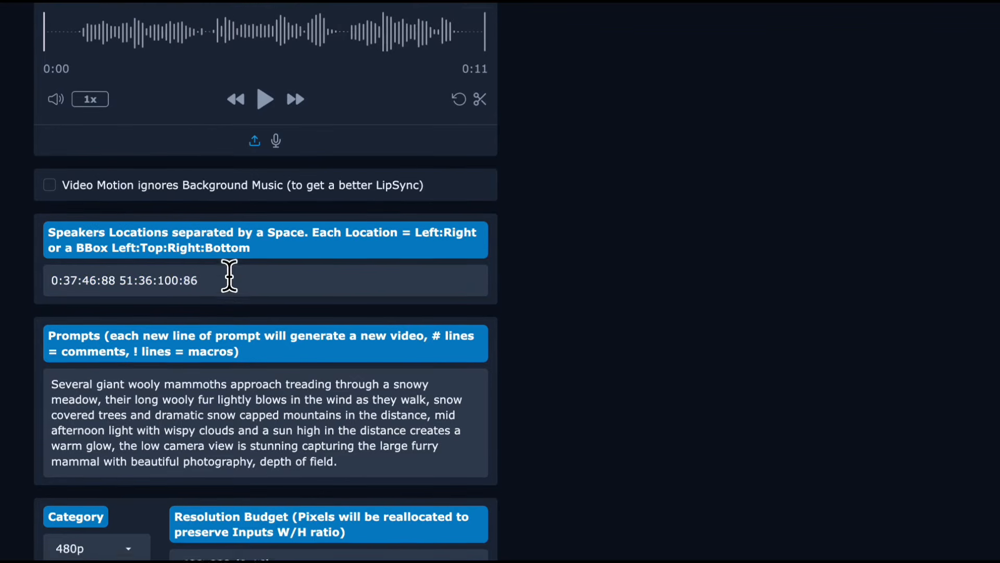
Replace the default mammoth prompt with "The dogs are singing.".
{"action": "triple_click", "coordinate": [207, 415]}
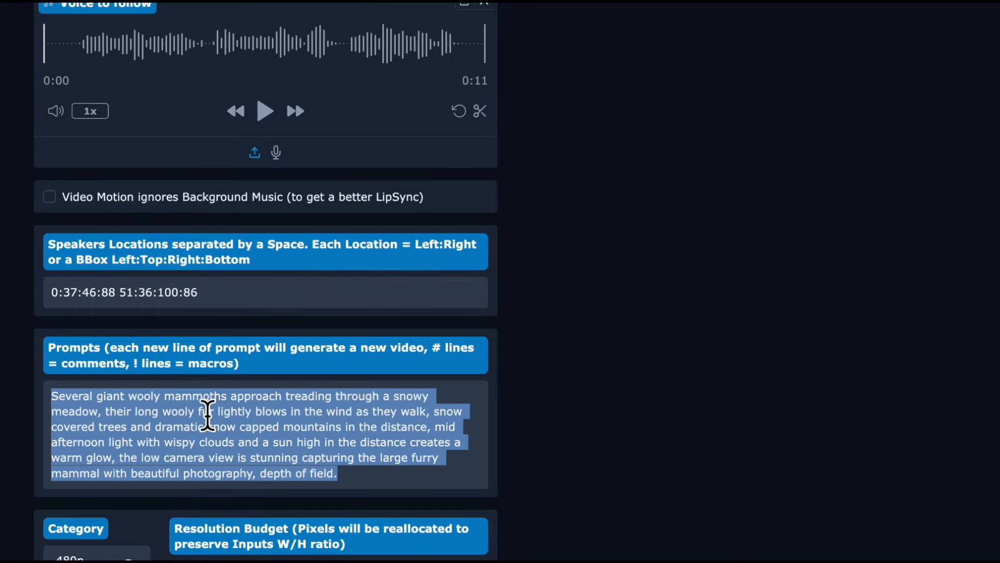
{"action": "type", "text": "The dogs are"}
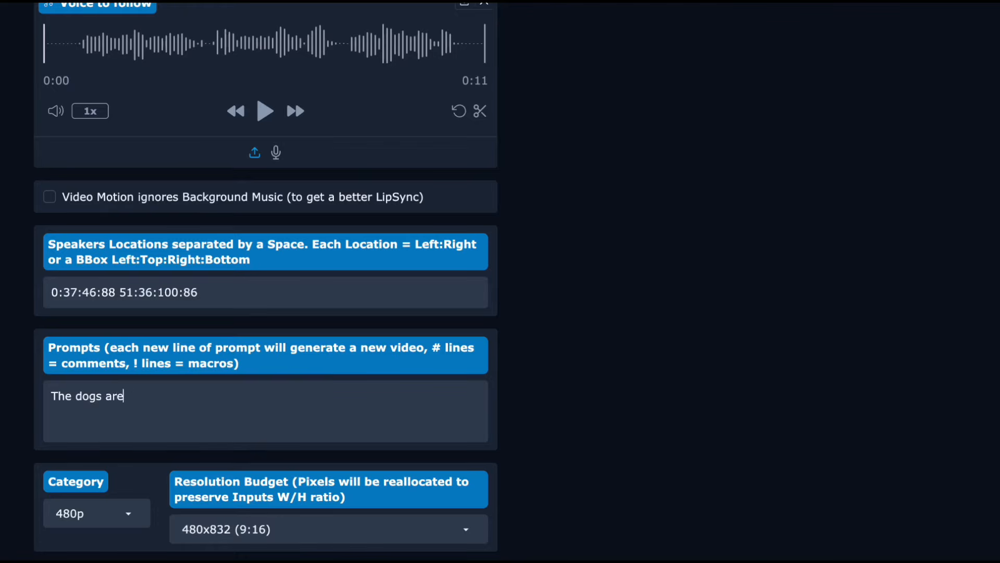
{"action": "type", "text": " singing."}
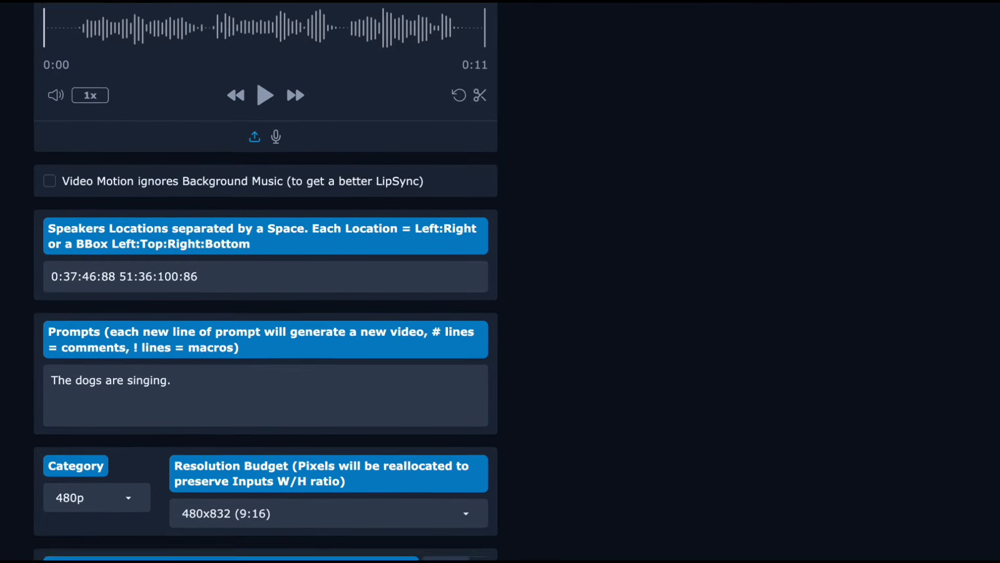
Set the number of frames to 275.
{"action": "scroll", "coordinate": [266, 281], "scroll_direction": "down", "scroll_amount": 2}
{"action": "scroll", "coordinate": [265, 281], "scroll_direction": "down", "scroll_amount": 4}
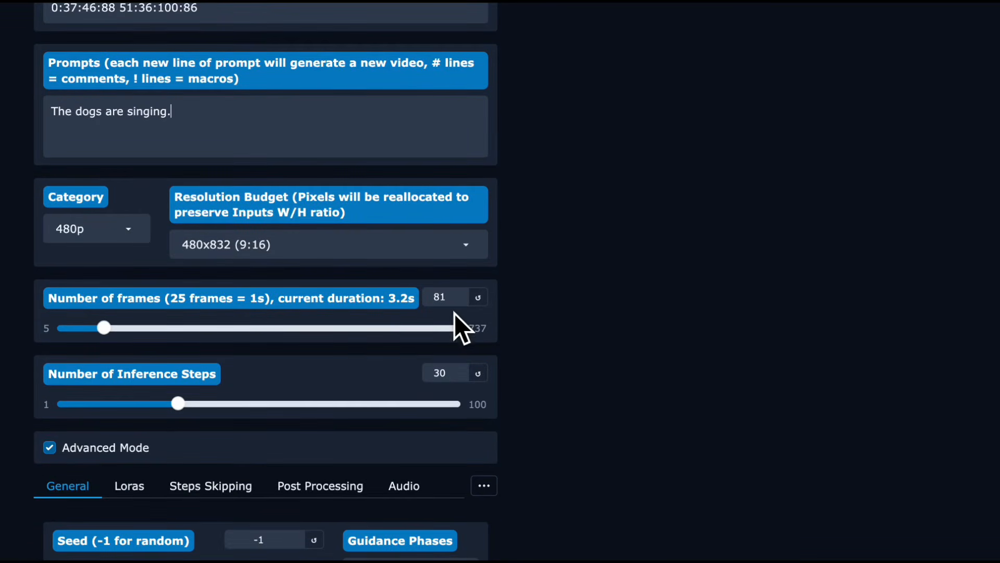
{"action": "double_click", "coordinate": [442, 297]}
{"action": "type", "text": "2"}
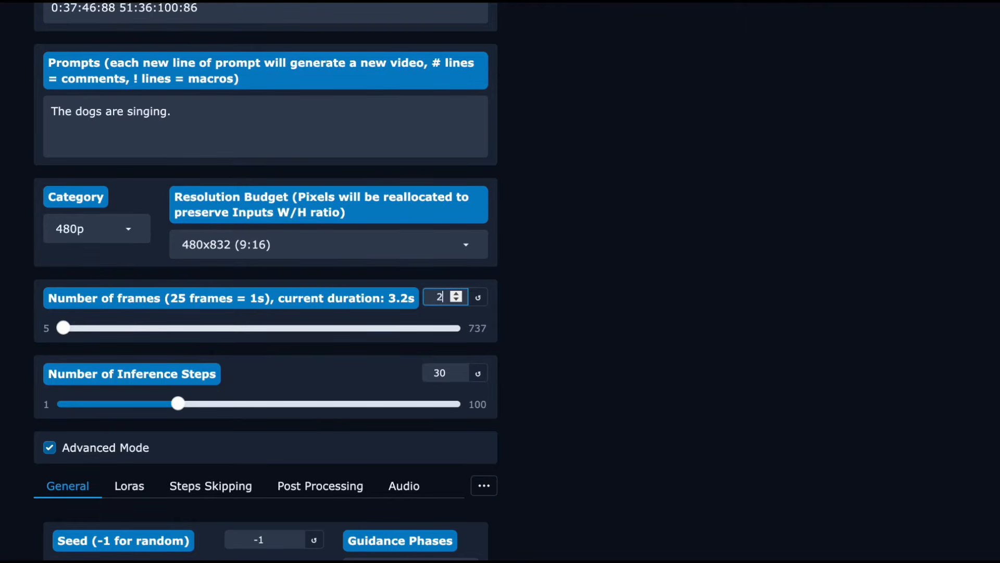
{"action": "type", "text": "75"}
Set the number of inference steps to 14.
{"action": "scroll", "coordinate": [368, 302], "scroll_direction": "down", "scroll_amount": 2}
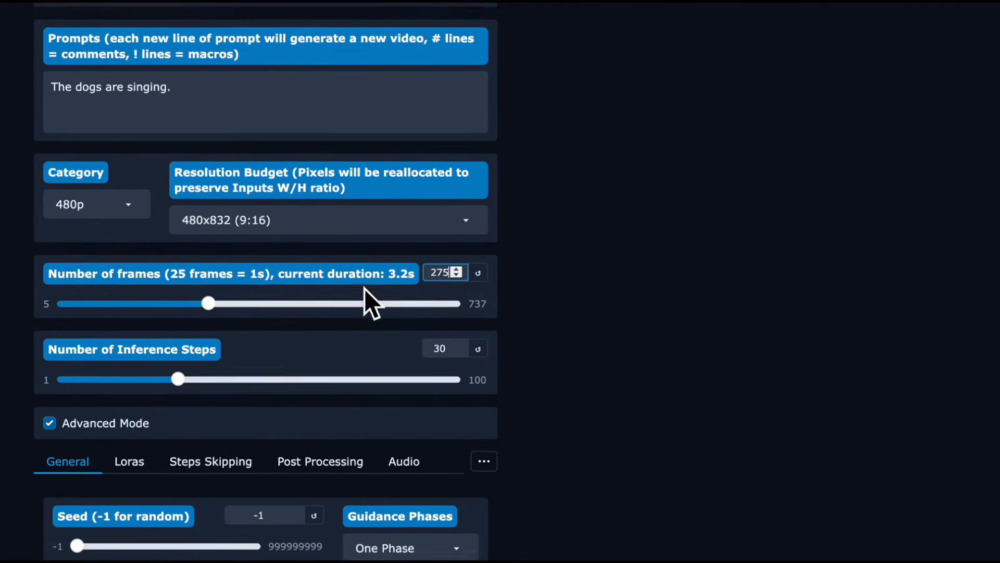
{"action": "left_click", "coordinate": [448, 274]}
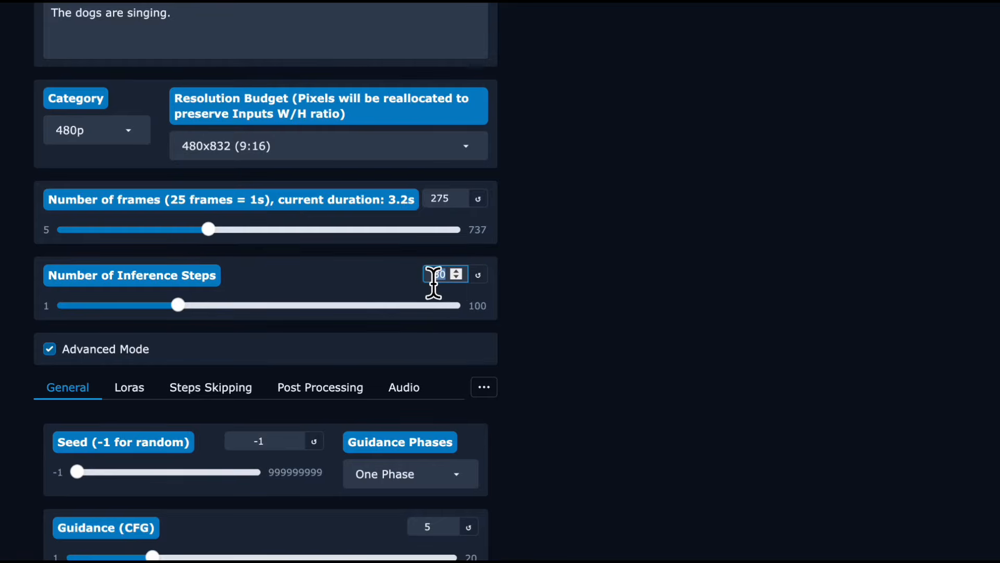
{"action": "double_click", "coordinate": [448, 275]}
{"action": "type", "text": "14"}
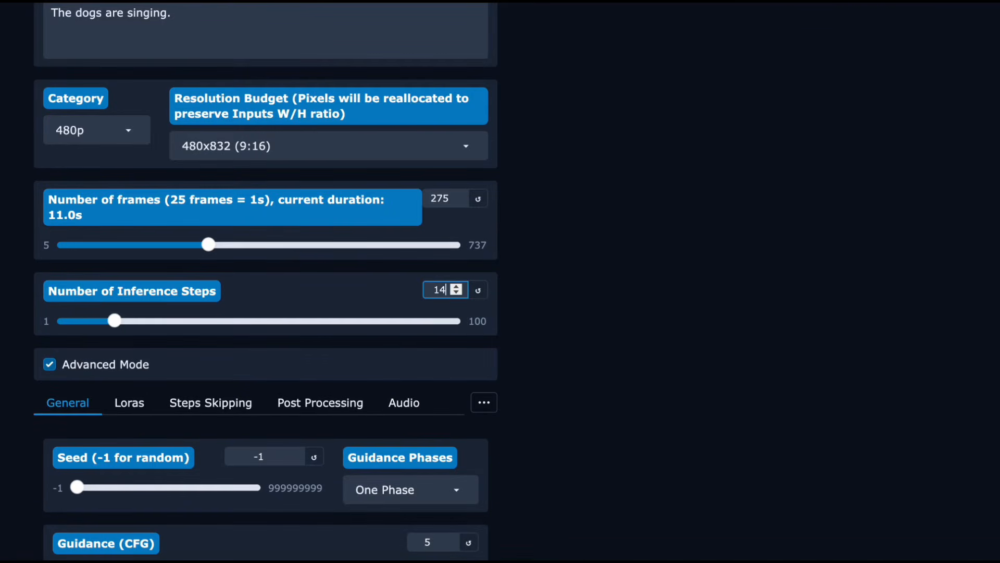
Set the generation seed to 40 in the general advanced settings.
{"action": "scroll", "coordinate": [428, 285], "scroll_direction": "down", "scroll_amount": 3}
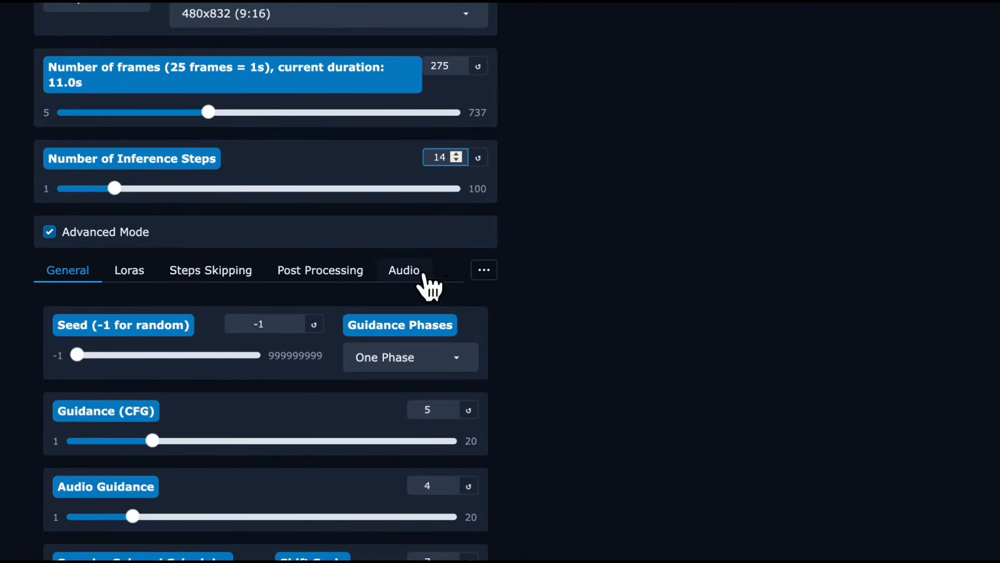
{"action": "left_click_drag", "start_coordinate": [272, 332], "coordinate": [241, 337]}
{"action": "type", "text": "42"}
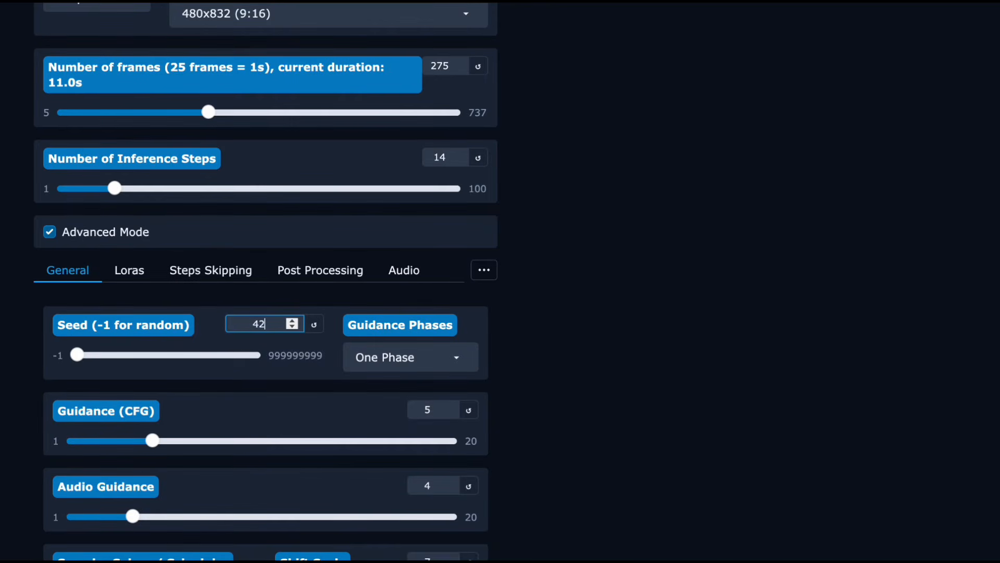
{"action": "key", "text": "BackSpace"}
{"action": "type", "text": "0"}
Set Guidance (CFG) to 1 and Audio Guidance to 6.
{"action": "scroll", "coordinate": [422, 319], "scroll_direction": "down", "scroll_amount": 2}
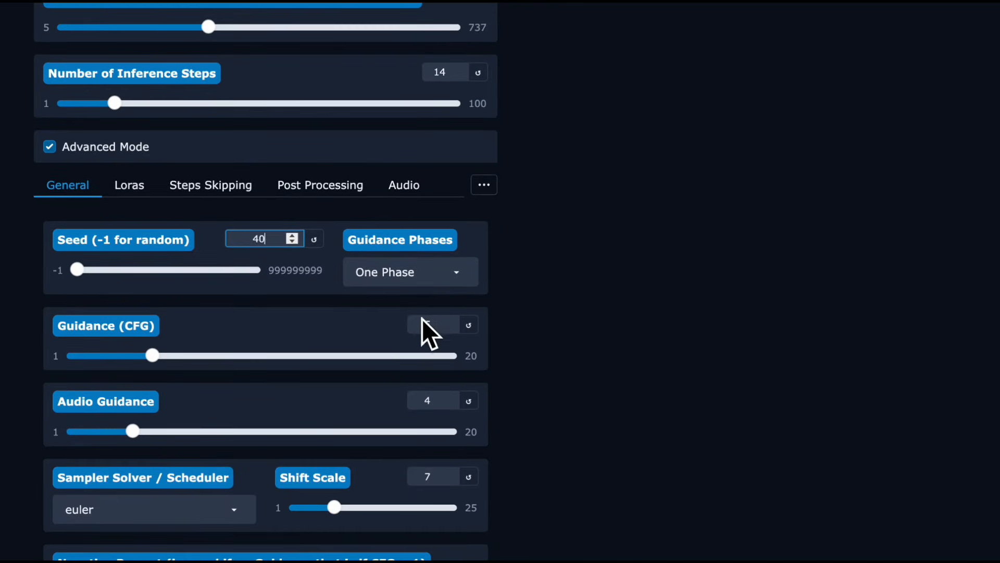
{"action": "double_click", "coordinate": [437, 330]}
{"action": "type", "text": "1"}
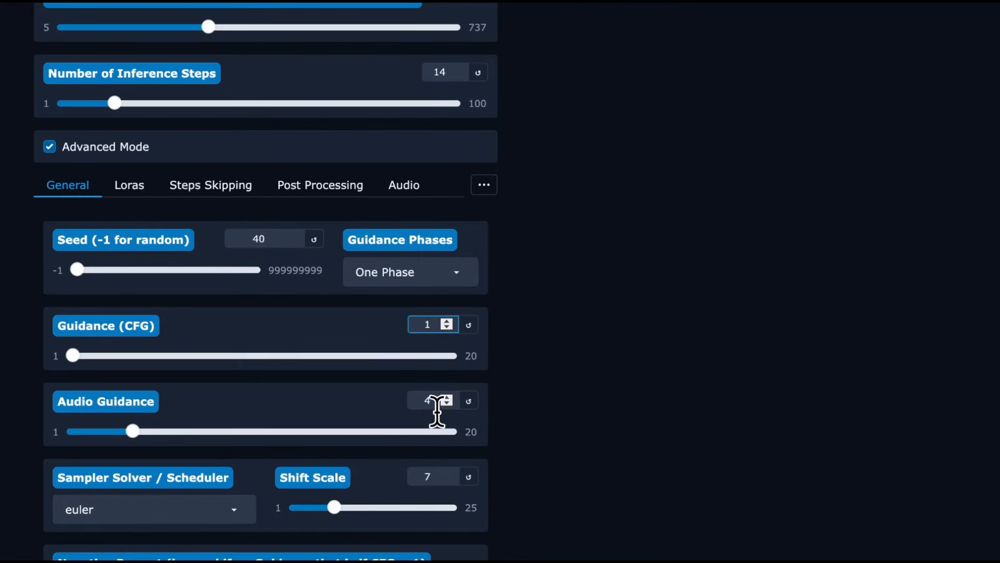
{"action": "double_click", "coordinate": [433, 403]}
{"action": "type", "text": "7"}
Set the Shift Scale to 3 and choose unipc as the sampler solver.
{"action": "scroll", "coordinate": [433, 402], "scroll_direction": "down", "scroll_amount": 3}
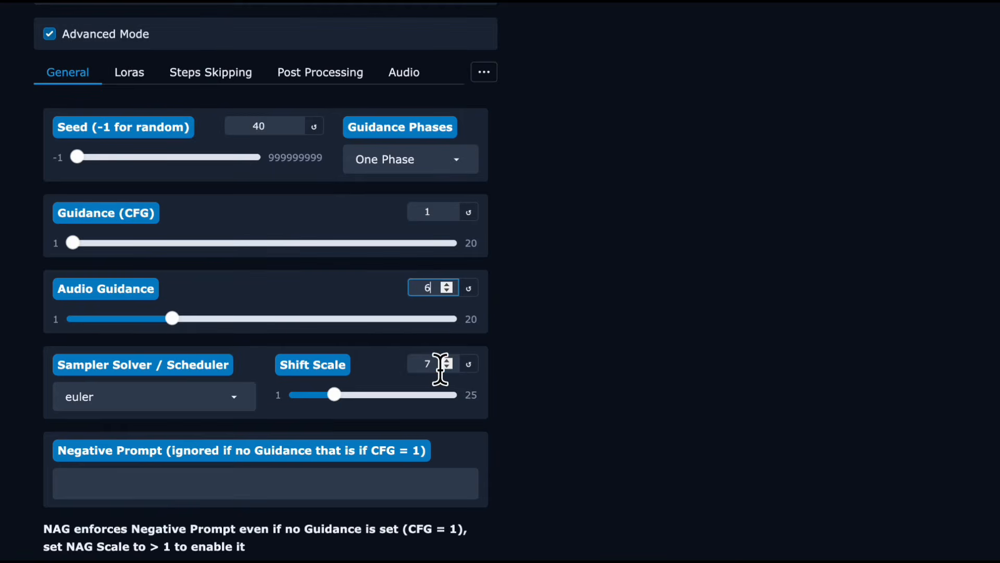
{"action": "left_click", "coordinate": [439, 365]}
{"action": "double_click", "coordinate": [419, 365]}
{"action": "type", "text": "3"}
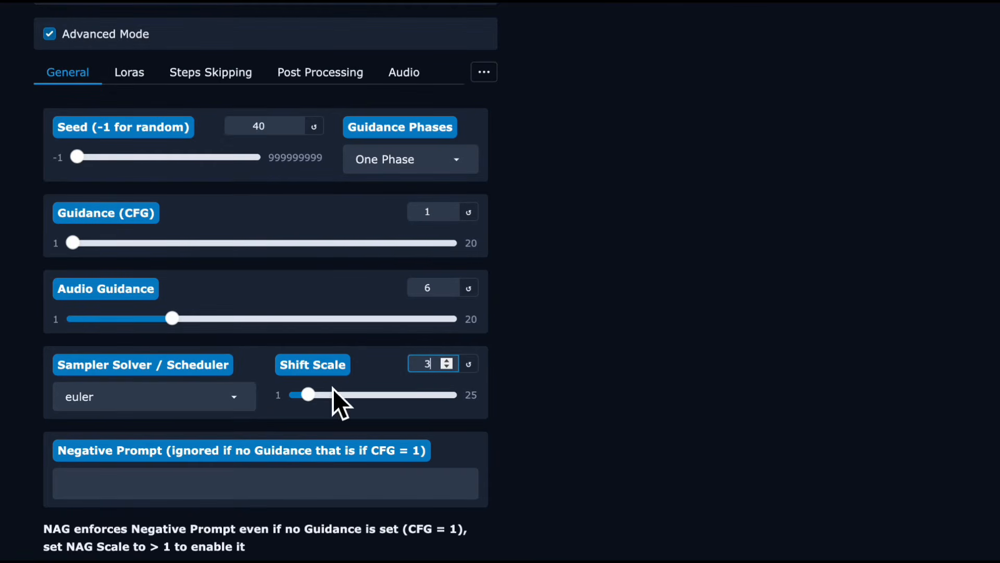
{"action": "left_click", "coordinate": [247, 393]}
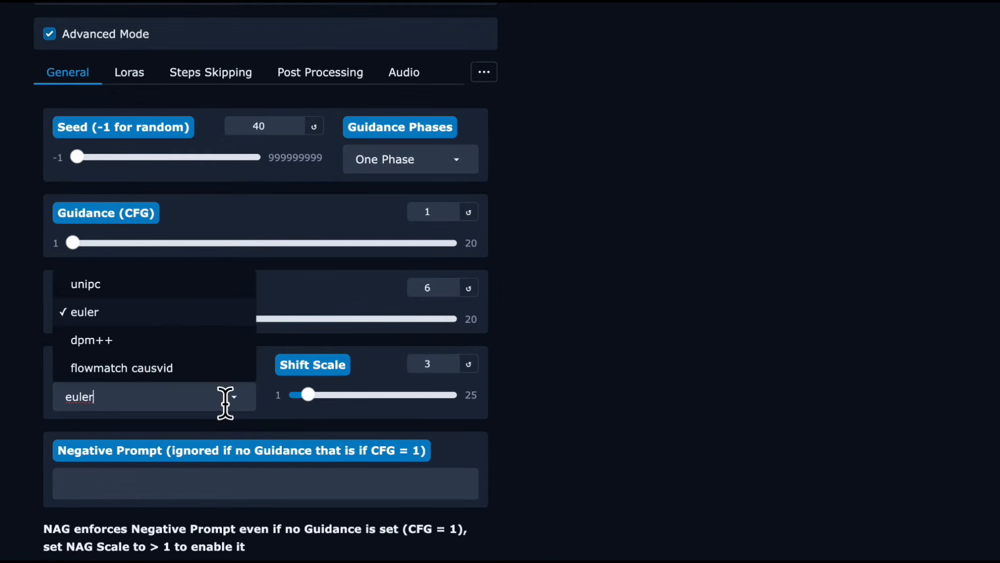
{"action": "left_click", "coordinate": [154, 289]}
Activate the Wan2.1_I2V_14B_FusionX_LoRA Lora with a multiplier of 1.0.
{"action": "scroll", "coordinate": [155, 295], "scroll_direction": "down", "scroll_amount": 2}
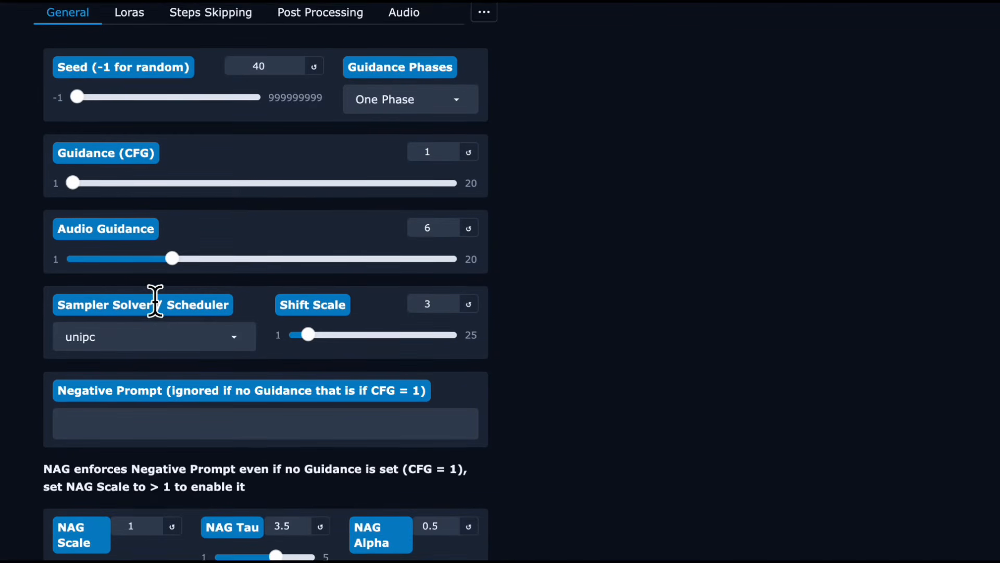
{"action": "scroll", "coordinate": [156, 301], "scroll_direction": "down", "scroll_amount": 5}
{"action": "scroll", "coordinate": [157, 308], "scroll_direction": "up", "scroll_amount": 7}
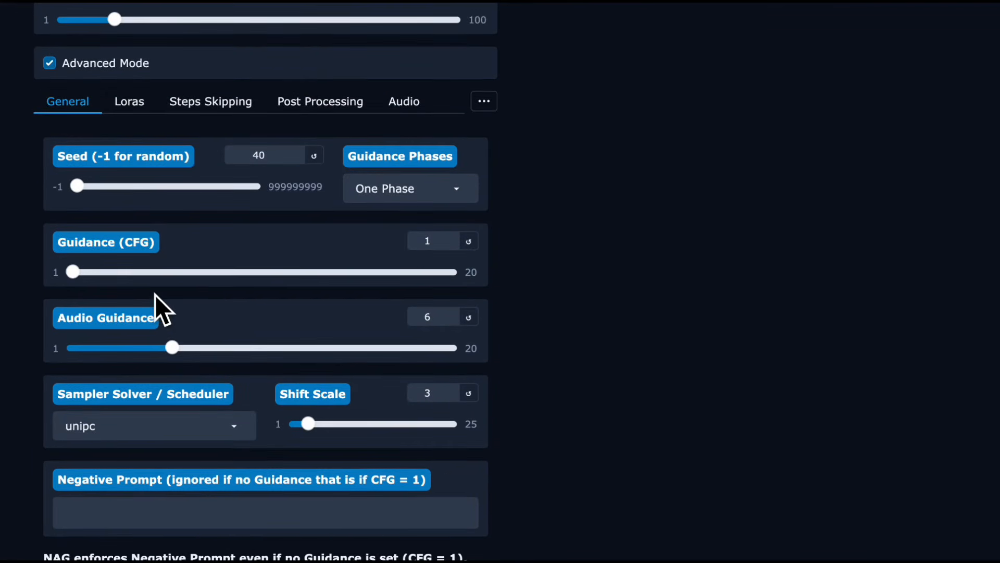
{"action": "left_click", "coordinate": [124, 109]}
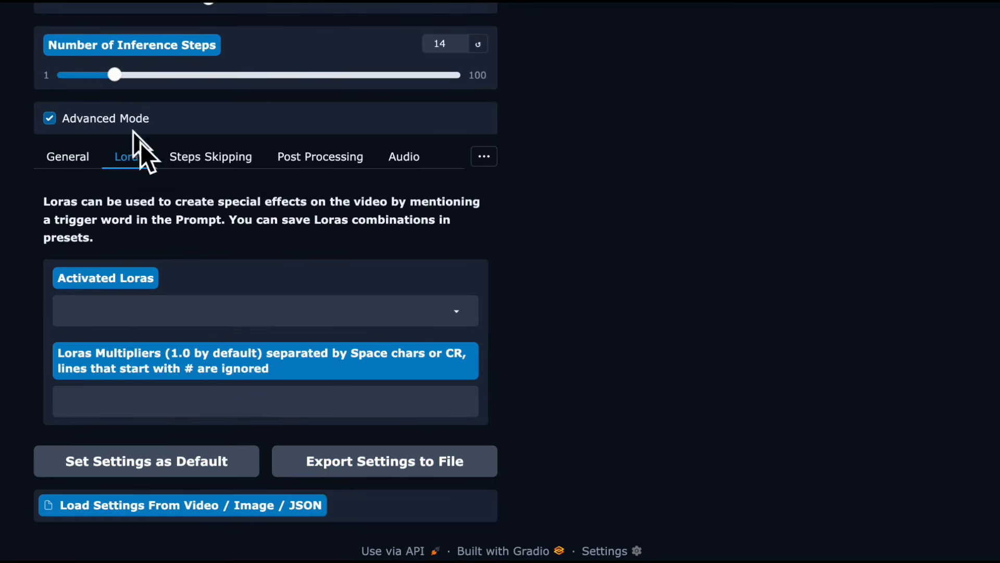
{"action": "left_click", "coordinate": [152, 312]}
{"action": "left_click", "coordinate": [153, 286]}
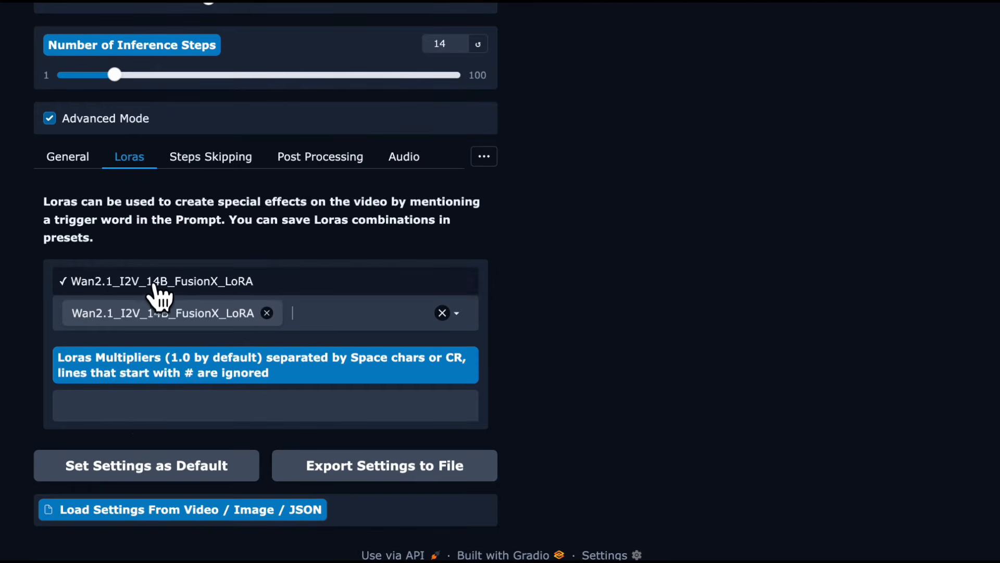
{"action": "left_click", "coordinate": [153, 412]}
{"action": "type", "text": "1.0"}
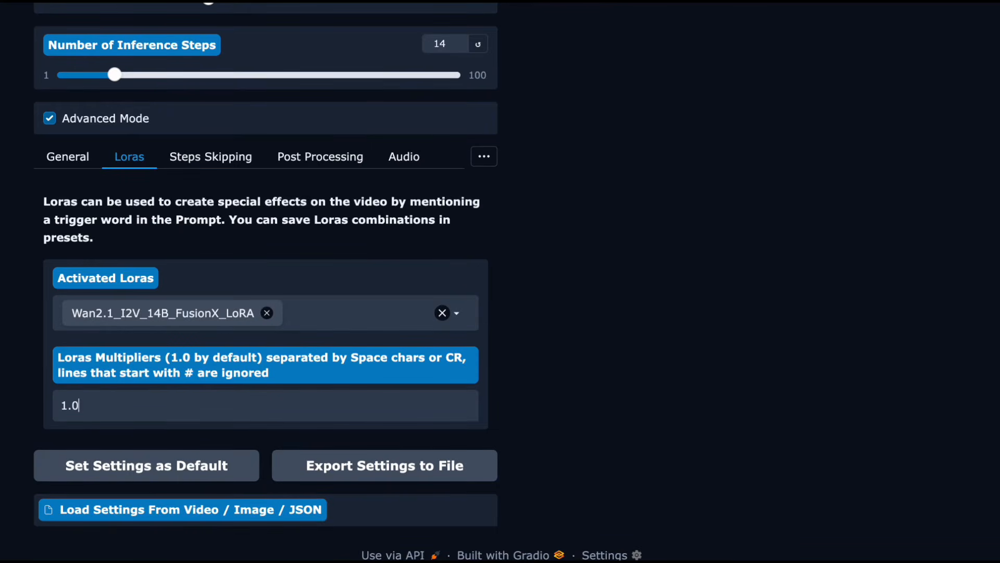
Set the Skip Steps Cache Type to Tea Cache in the steps skipping settings.
{"action": "scroll", "coordinate": [249, 402], "scroll_direction": "up", "scroll_amount": 2}
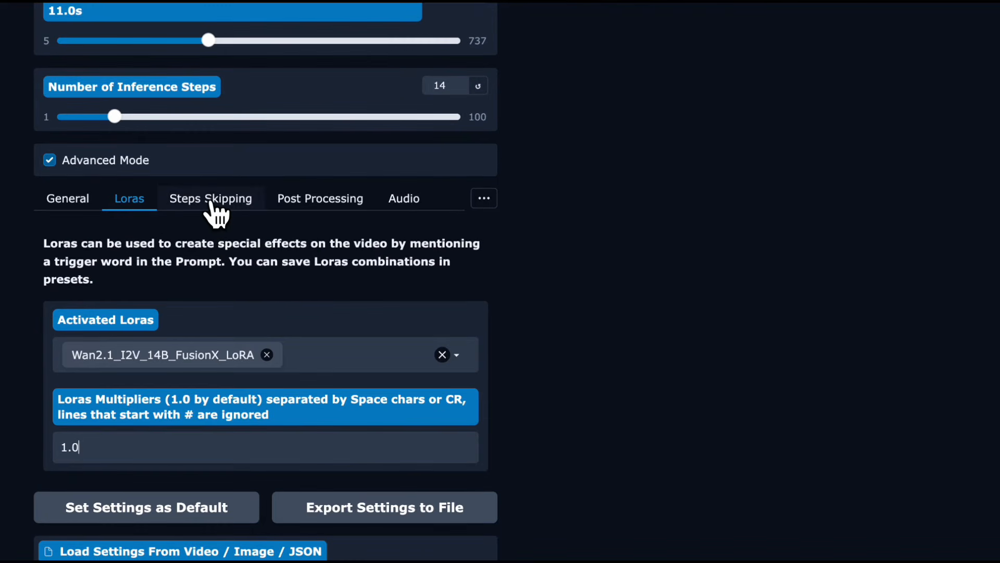
{"action": "left_click", "coordinate": [213, 206]}
{"action": "scroll", "coordinate": [221, 238], "scroll_direction": "down", "scroll_amount": 3}
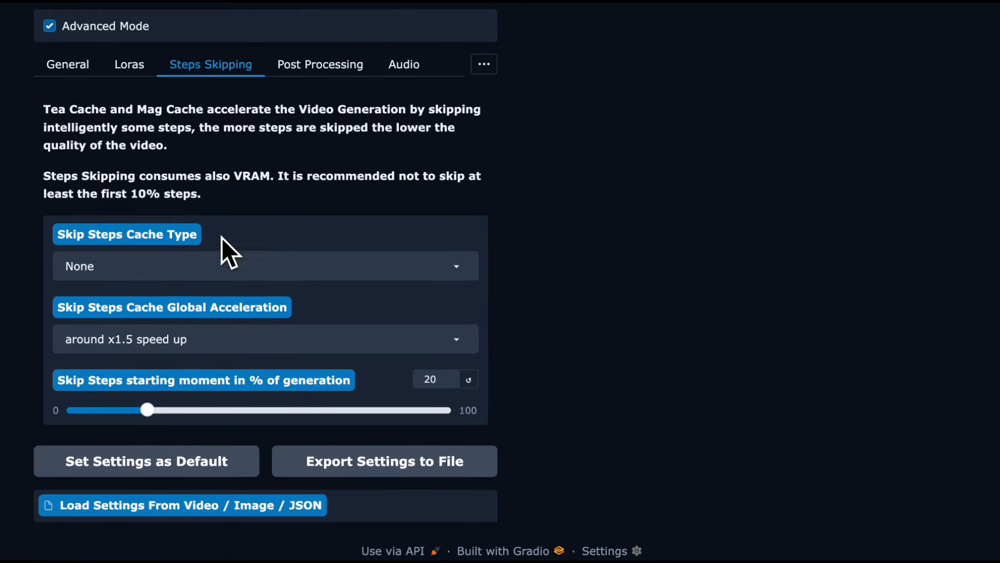
{"action": "left_click", "coordinate": [224, 272]}
{"action": "left_click", "coordinate": [232, 321]}
{"action": "scroll", "coordinate": [313, 248], "scroll_direction": "up", "scroll_amount": 10}
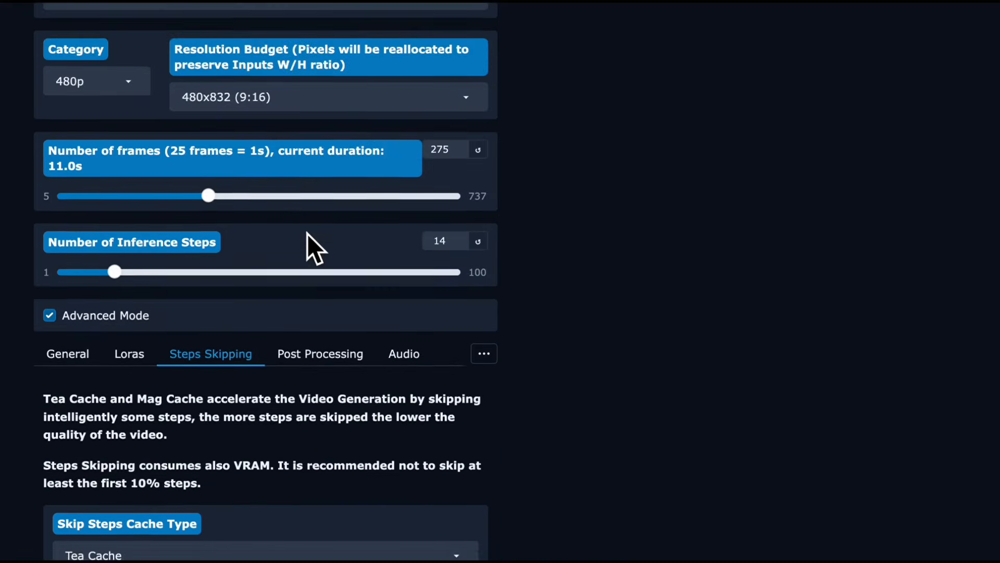
Try to generate the two-speaker husky video with the configured Infinitetalk settings.
{"action": "scroll", "coordinate": [307, 240], "scroll_direction": "up", "scroll_amount": 12}
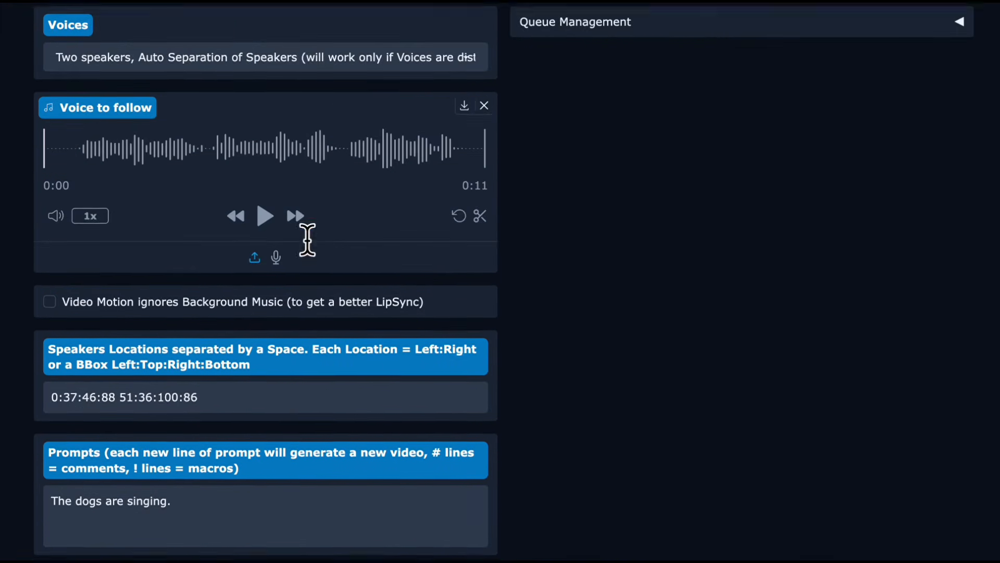
{"action": "scroll", "coordinate": [307, 241], "scroll_direction": "down", "scroll_amount": 4}
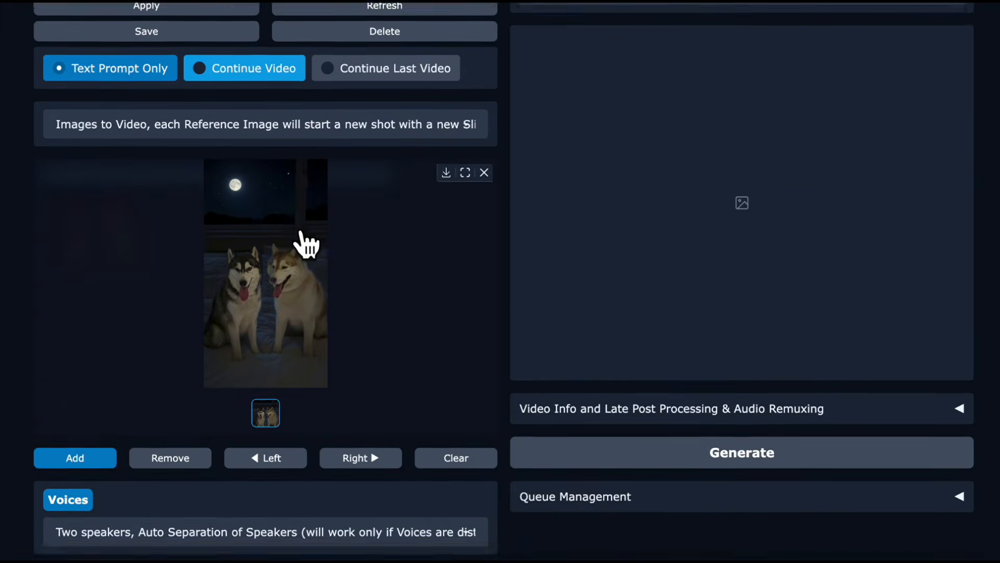
{"action": "left_click", "coordinate": [513, 423]}
{"action": "scroll", "coordinate": [478, 396], "scroll_direction": "up", "scroll_amount": 3}
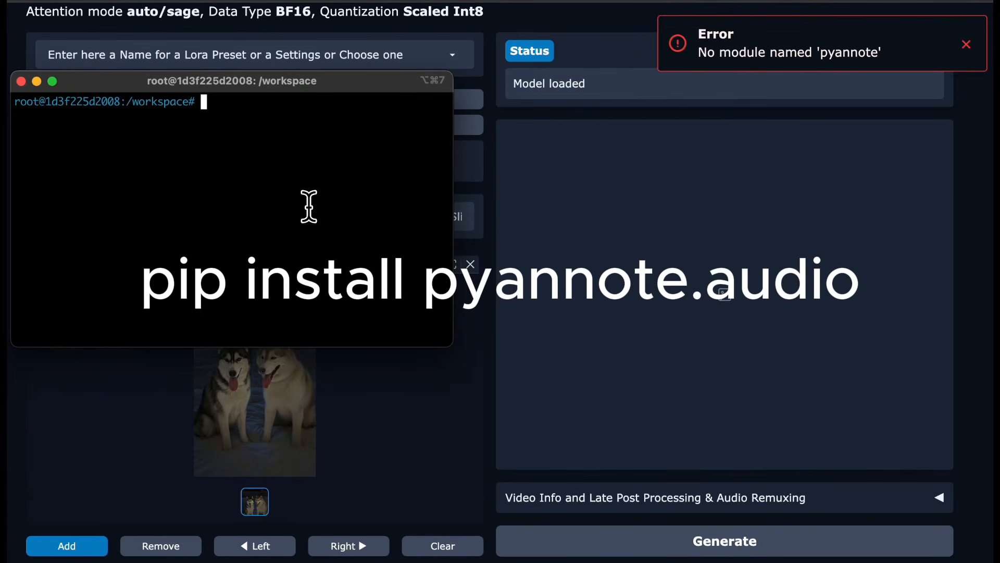
In the terminal, run pip install pyannote.audio and follow the log with tail -f wan2gp.log.
{"action": "type", "text": "pip install pyannote.audio"}
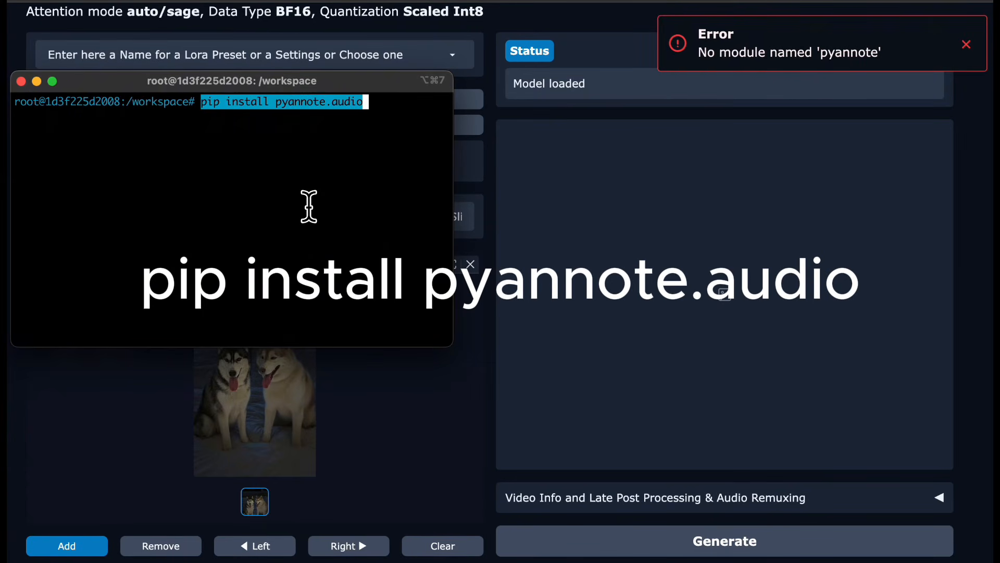
{"action": "key", "text": "Return"}
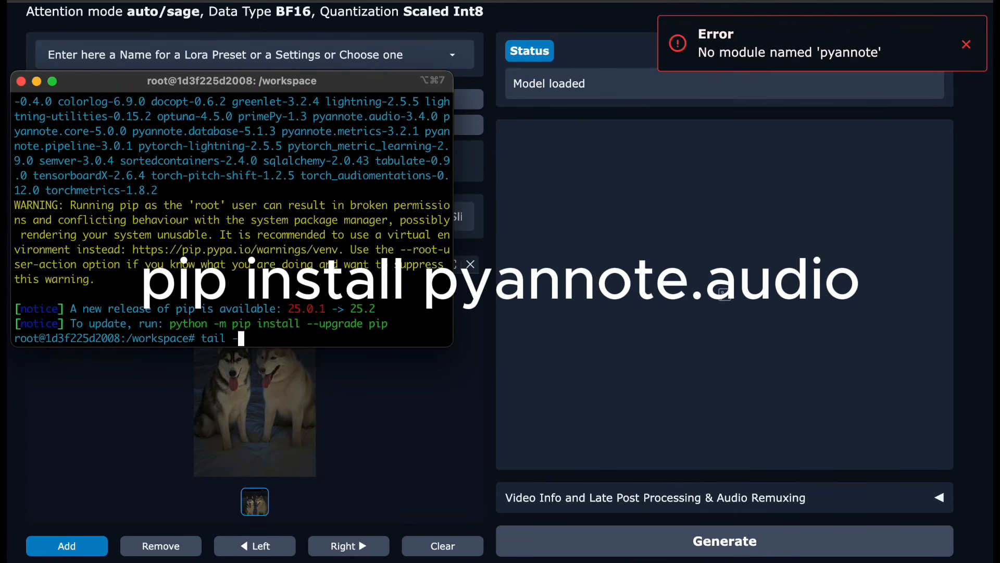
{"action": "type", "text": "2gp.log"}
{"action": "key", "text": "Return"}
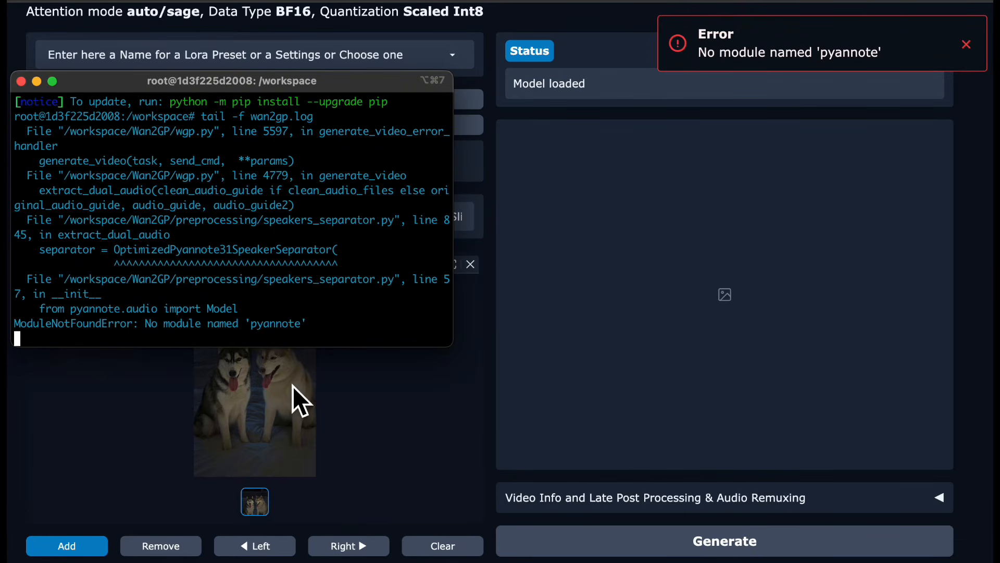
Start the video generation again in WanGP and clear the terminal's log output.
{"action": "left_click", "coordinate": [568, 547]}
{"action": "key", "text": "super+Tab"}
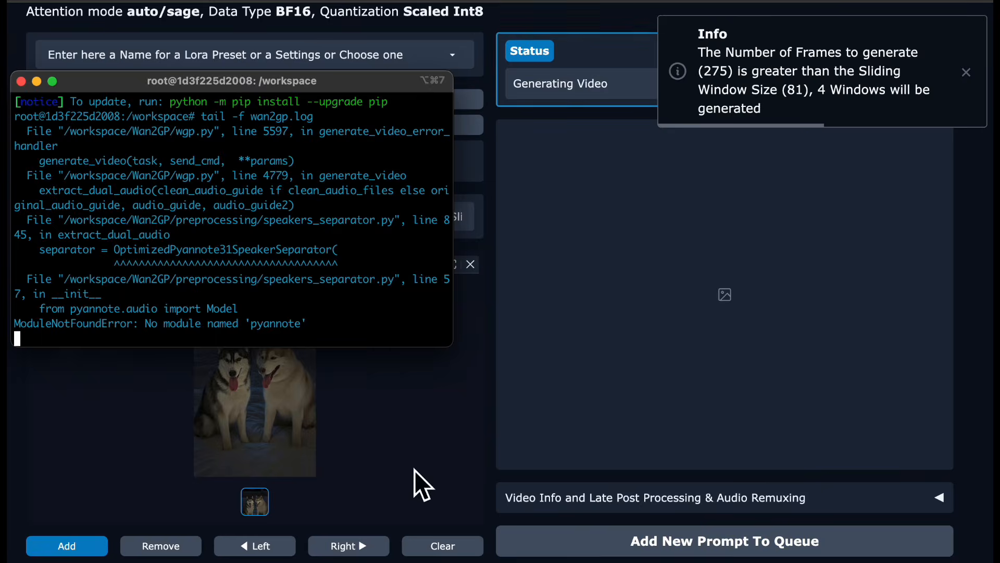
{"action": "key", "text": "super+k"}
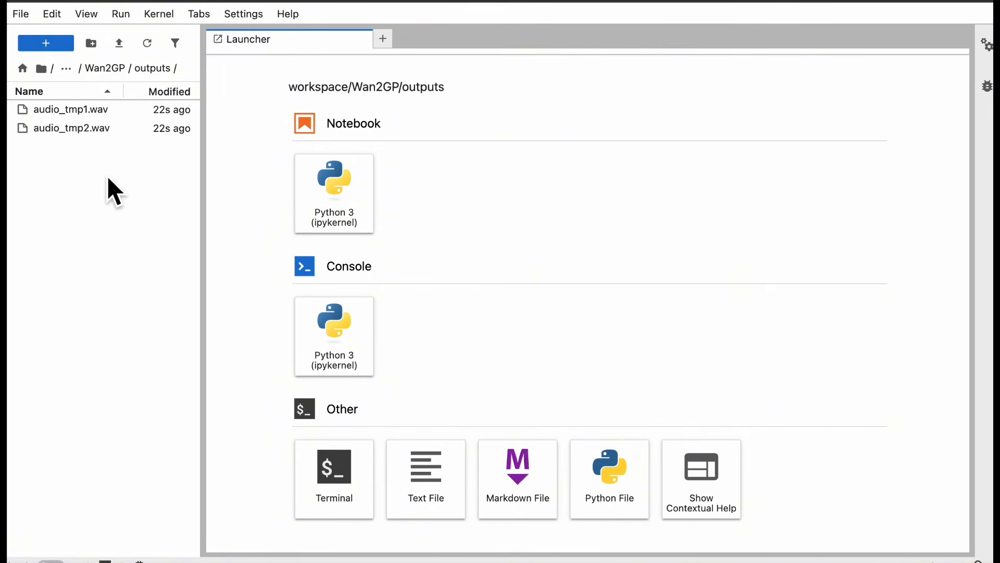
Download audio_tmp1.wav from the Wan2GP outputs folder in JupyterLab.
{"action": "left_click", "coordinate": [91, 112]}
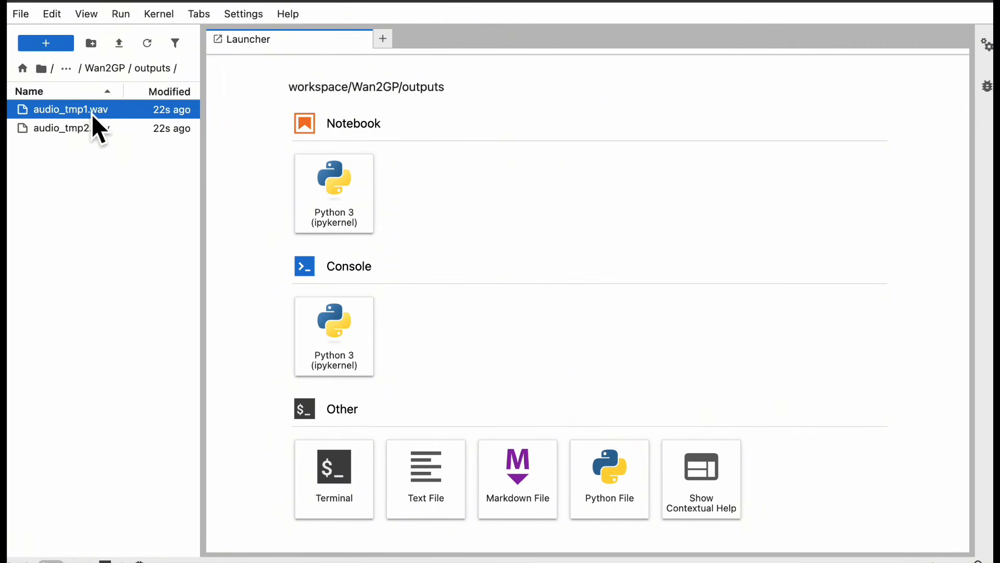
{"action": "right_click", "coordinate": [92, 113]}
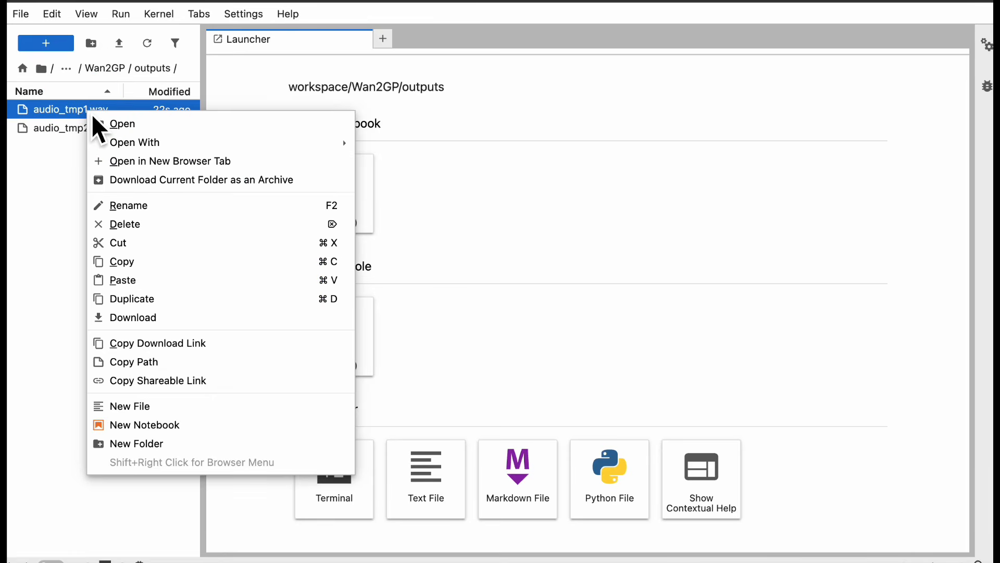
{"action": "left_click", "coordinate": [104, 319]}
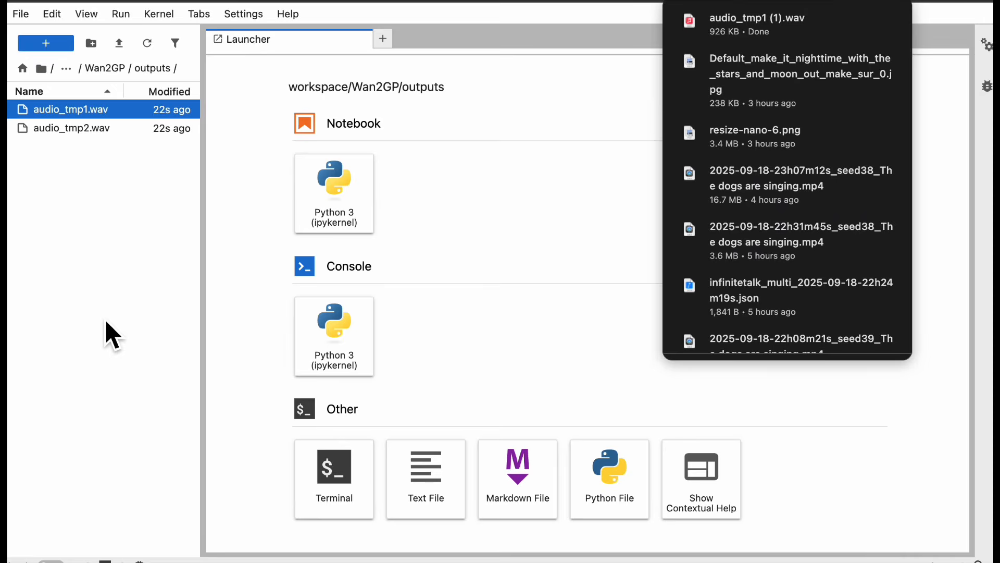
{"action": "left_click", "coordinate": [598, 108]}
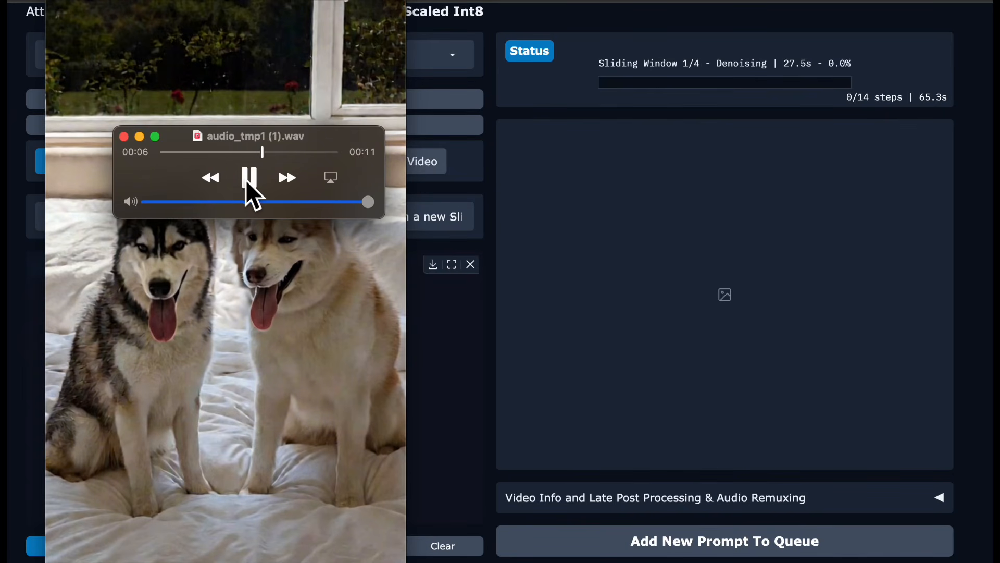
Close the audio_tmp1 (1).wav player and the video player windows.
{"action": "left_click", "coordinate": [125, 138]}
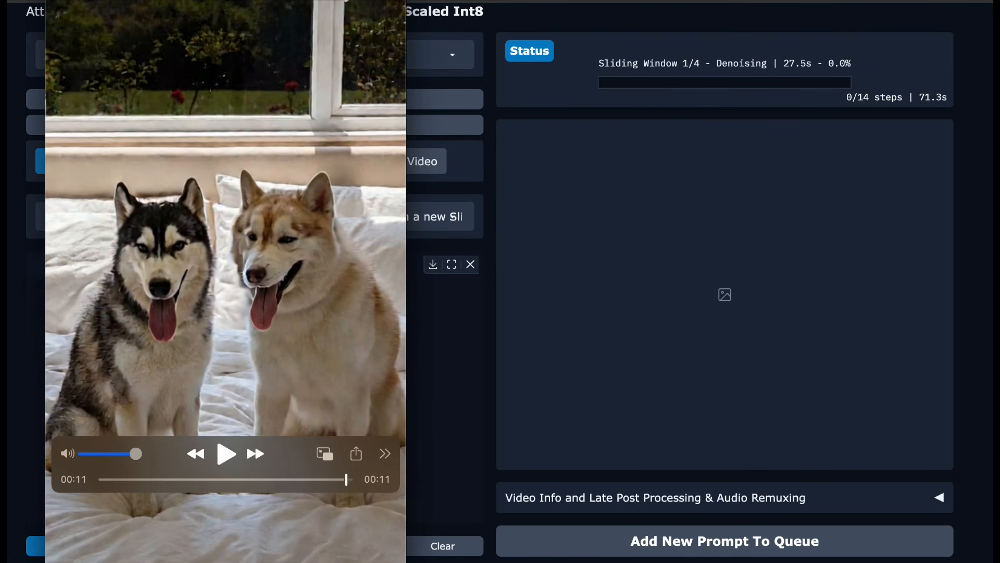
{"action": "key", "text": "super+w"}
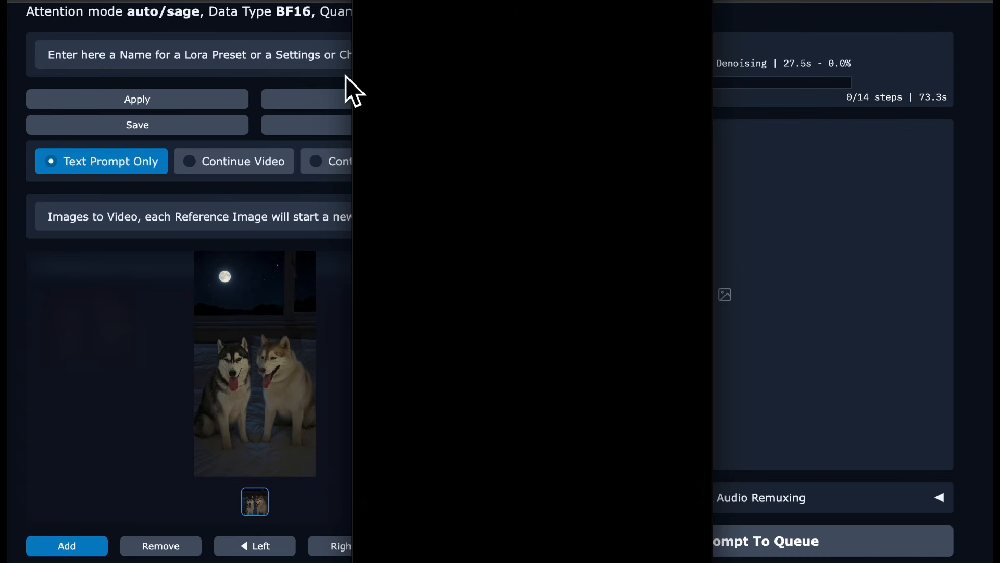
{"action": "key", "text": "super+w"}
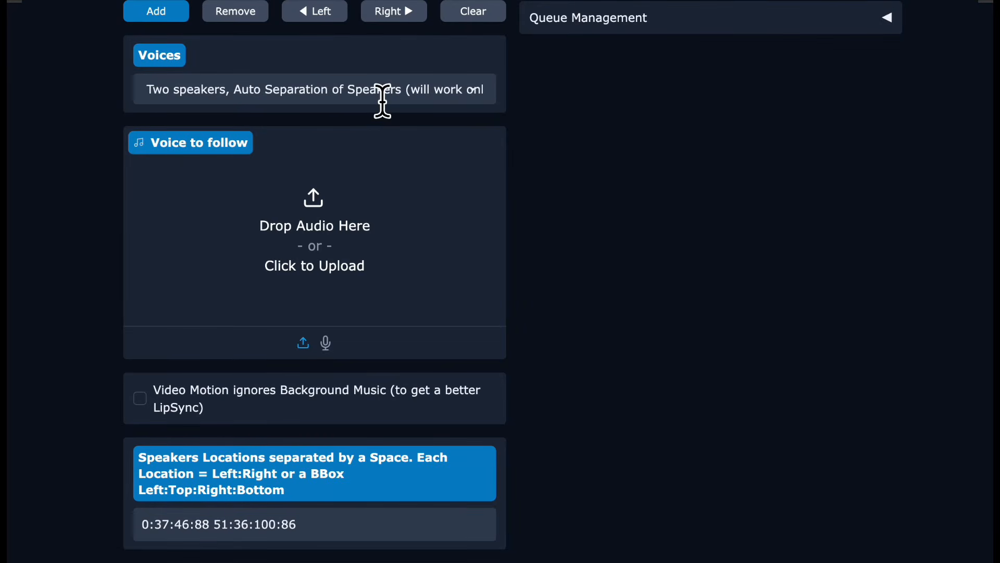
Set Voices to two speakers with audio sources played in Parallel, and highlight each speaker's location coordinates in turn.
{"action": "left_click", "coordinate": [383, 99]}
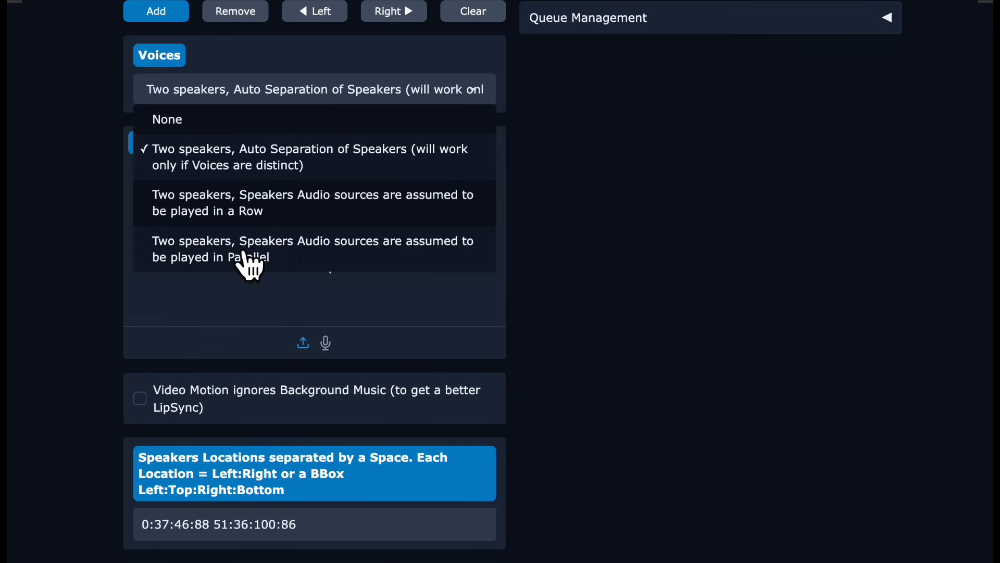
{"action": "left_click", "coordinate": [272, 256]}
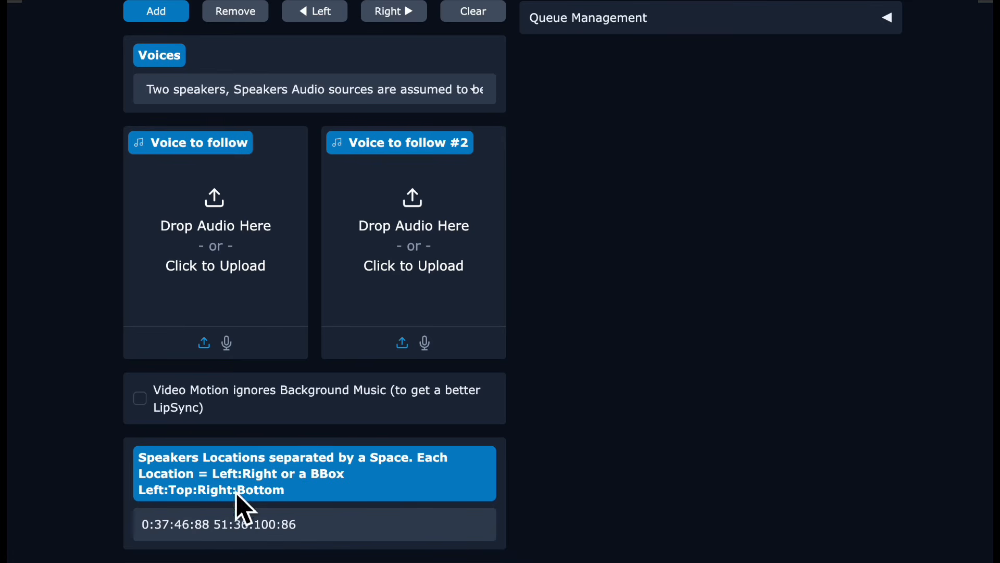
{"action": "left_click_drag", "start_coordinate": [211, 533], "coordinate": [141, 537]}
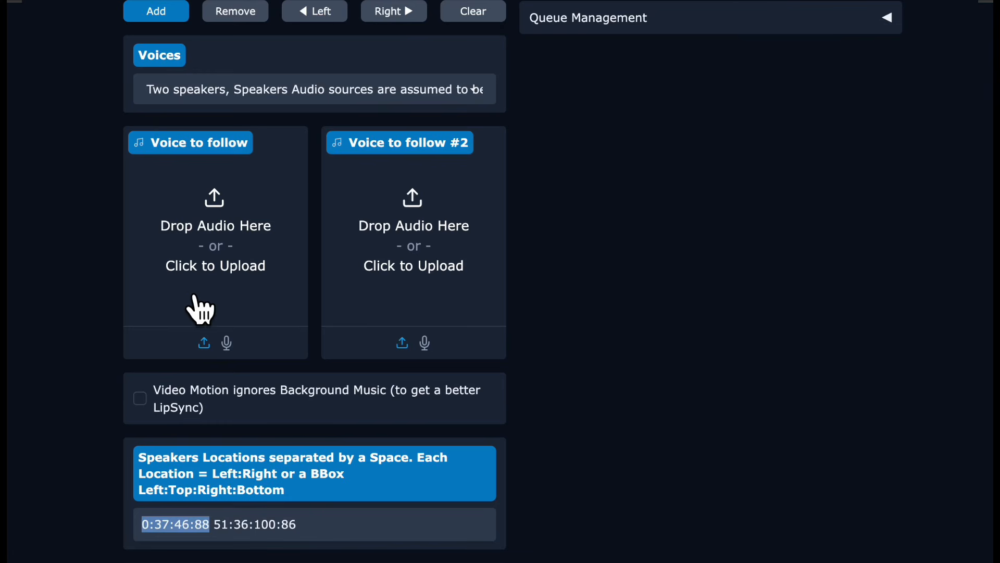
{"action": "double_click", "coordinate": [221, 529]}
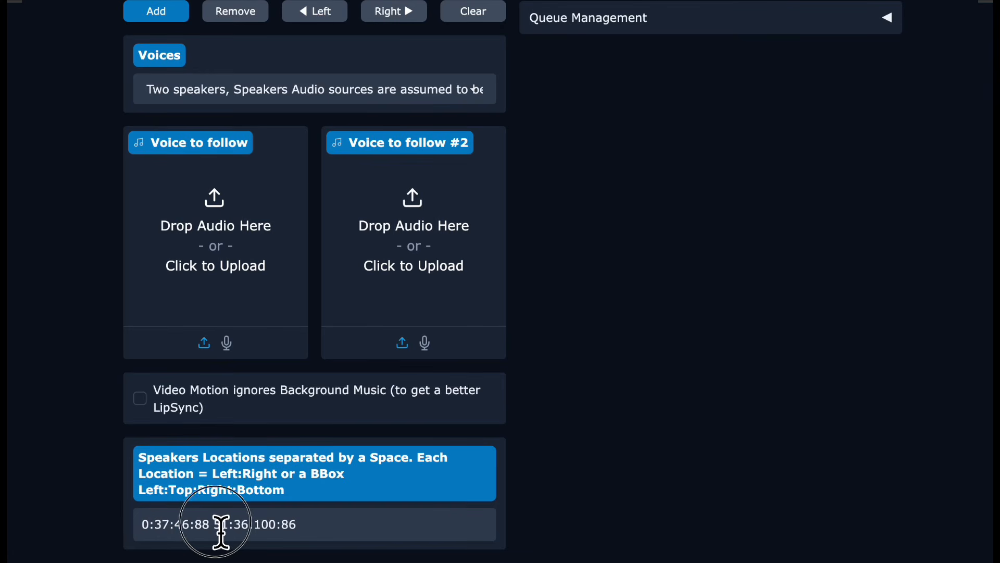
{"action": "left_click_drag", "start_coordinate": [235, 532], "coordinate": [307, 530]}
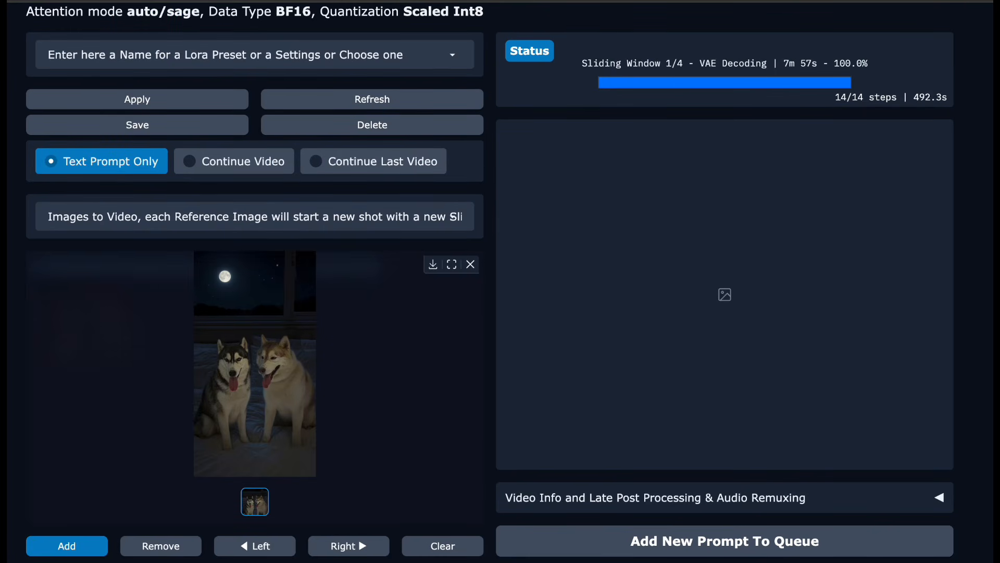
Play the generated video of the two singing huskies.
{"action": "left_click", "coordinate": [514, 391]}
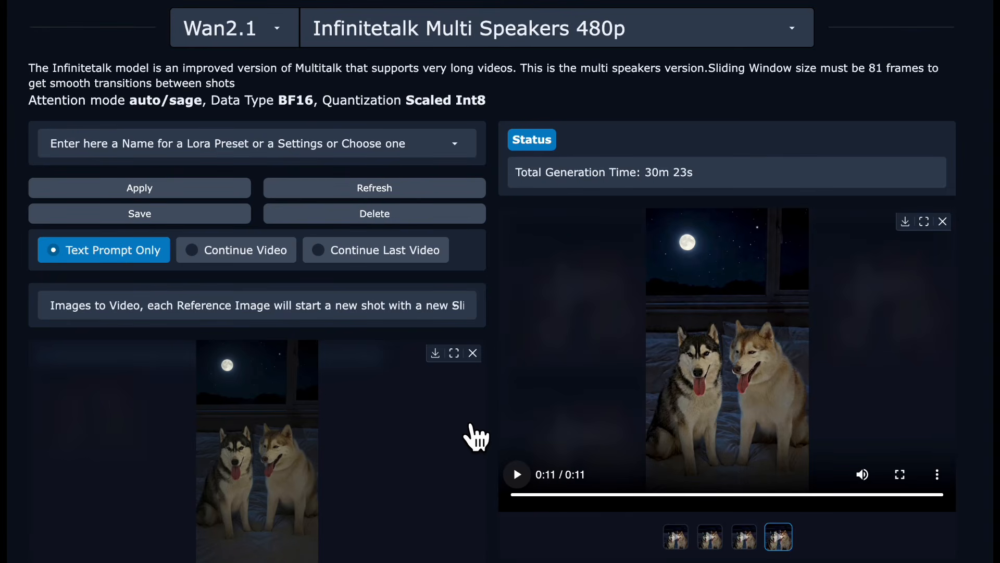
Replace the voice to follow with a new 17-second recording and preview it.
{"action": "scroll", "coordinate": [475, 437], "scroll_direction": "down", "scroll_amount": 3}
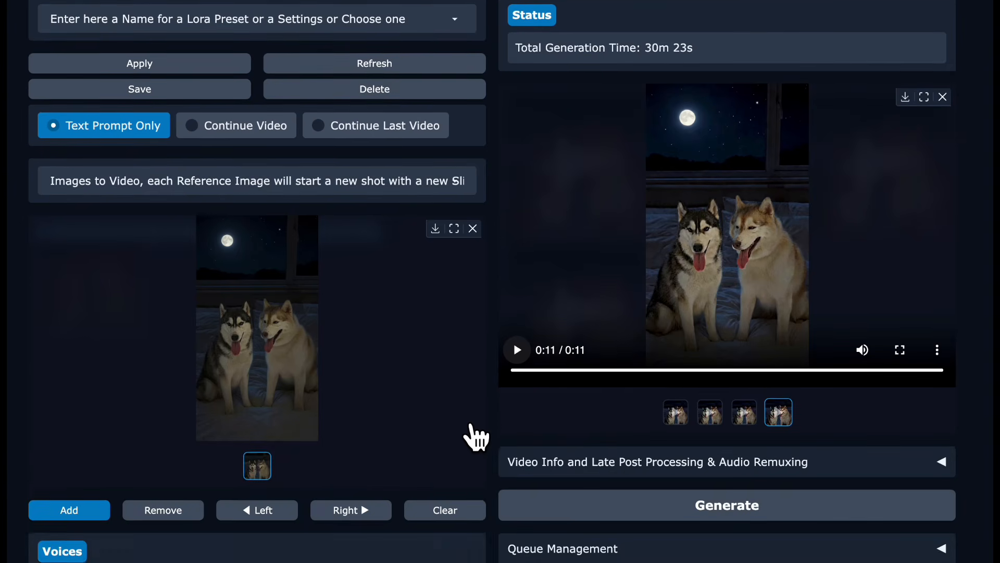
{"action": "scroll", "coordinate": [476, 437], "scroll_direction": "down", "scroll_amount": 4}
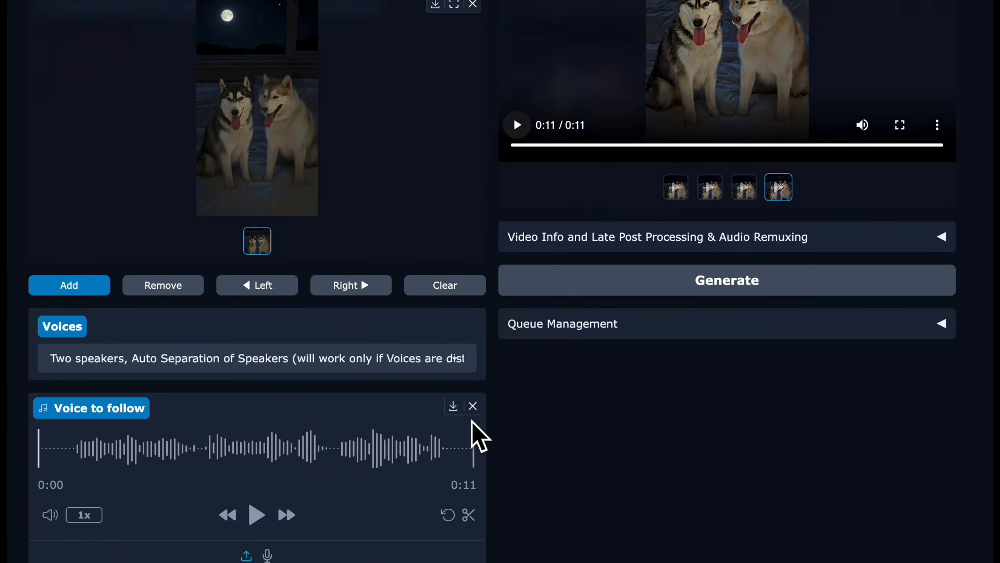
{"action": "scroll", "coordinate": [475, 437], "scroll_direction": "down", "scroll_amount": 1}
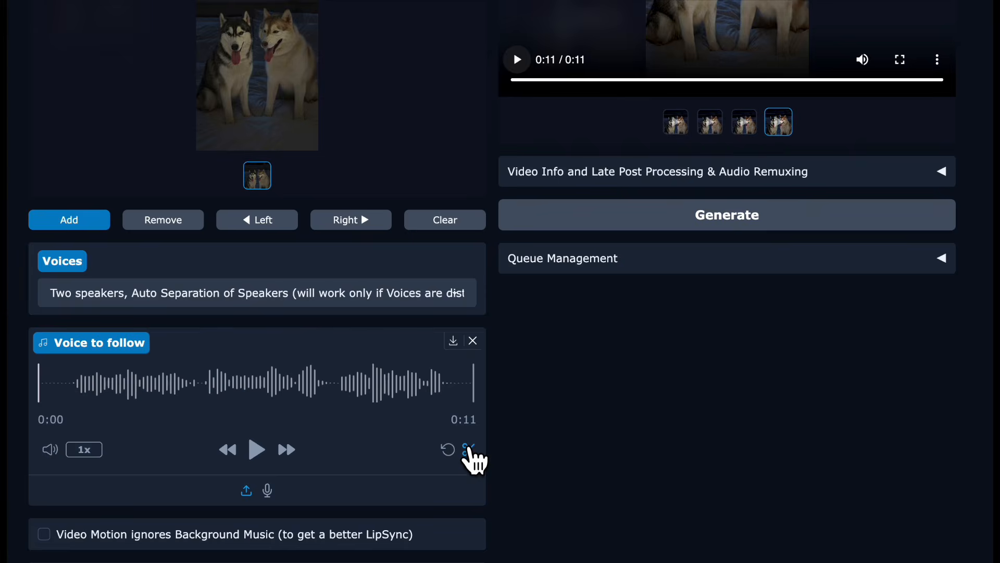
{"action": "left_click", "coordinate": [469, 449]}
{"action": "left_click", "coordinate": [412, 439]}
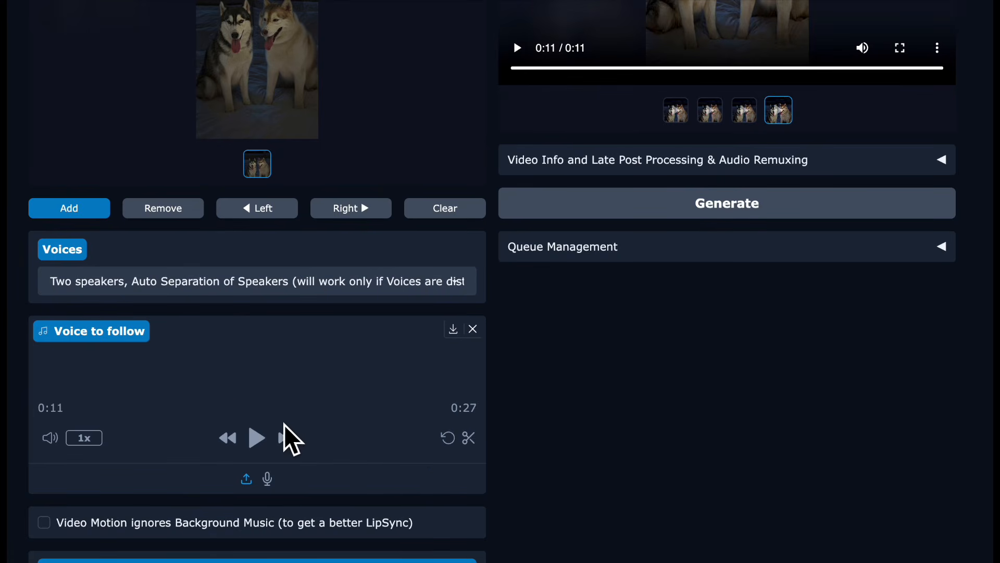
{"action": "left_click", "coordinate": [257, 440]}
{"action": "left_click", "coordinate": [259, 447]}
Set the number of frames to 425 and start generating the video with the new voice recording.
{"action": "scroll", "coordinate": [305, 369], "scroll_direction": "down", "scroll_amount": 9}
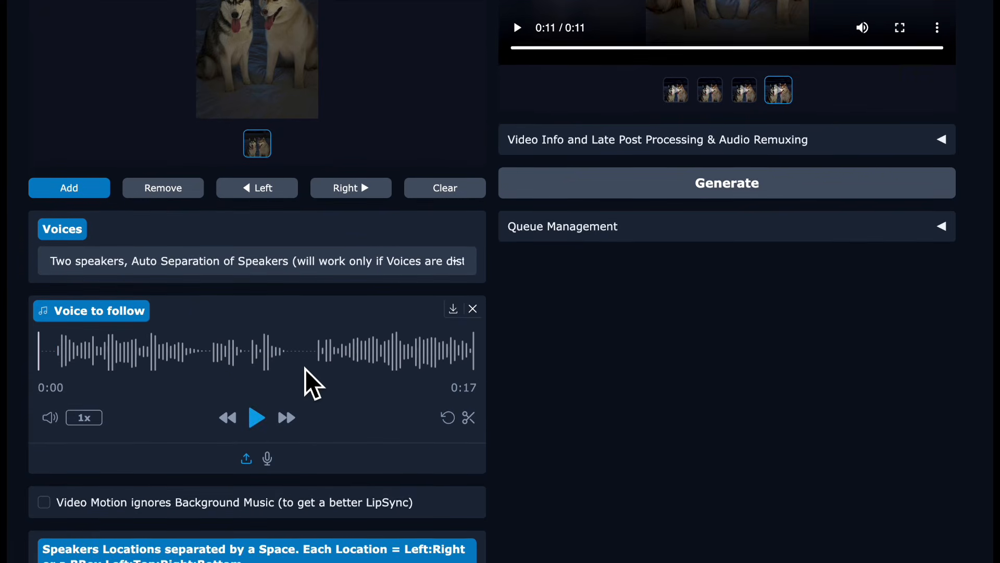
{"action": "scroll", "coordinate": [254, 342], "scroll_direction": "down", "scroll_amount": 1}
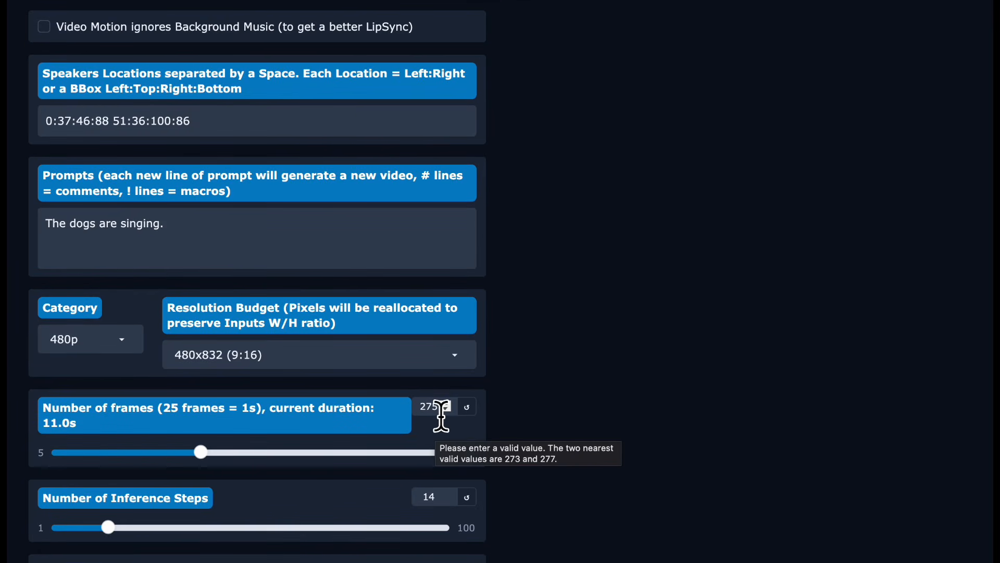
{"action": "double_click", "coordinate": [435, 412]}
{"action": "type", "text": "425"}
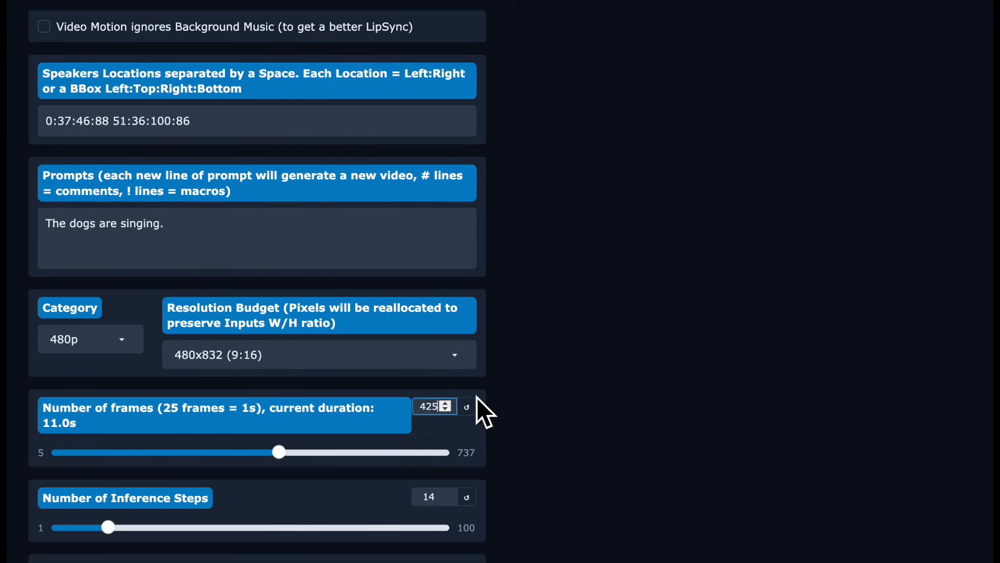
{"action": "scroll", "coordinate": [477, 397], "scroll_direction": "up", "scroll_amount": 1}
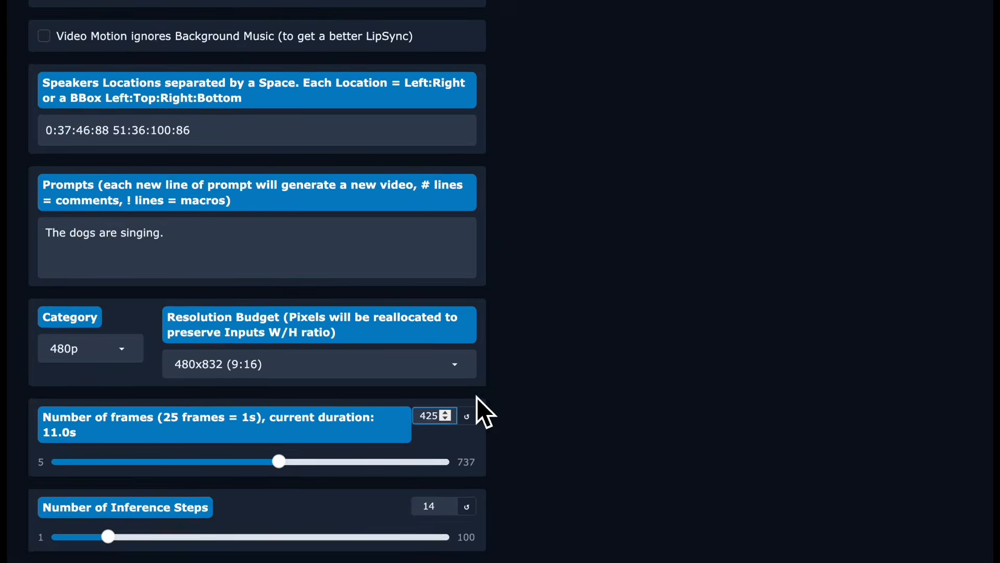
{"action": "scroll", "coordinate": [477, 397], "scroll_direction": "up", "scroll_amount": 4}
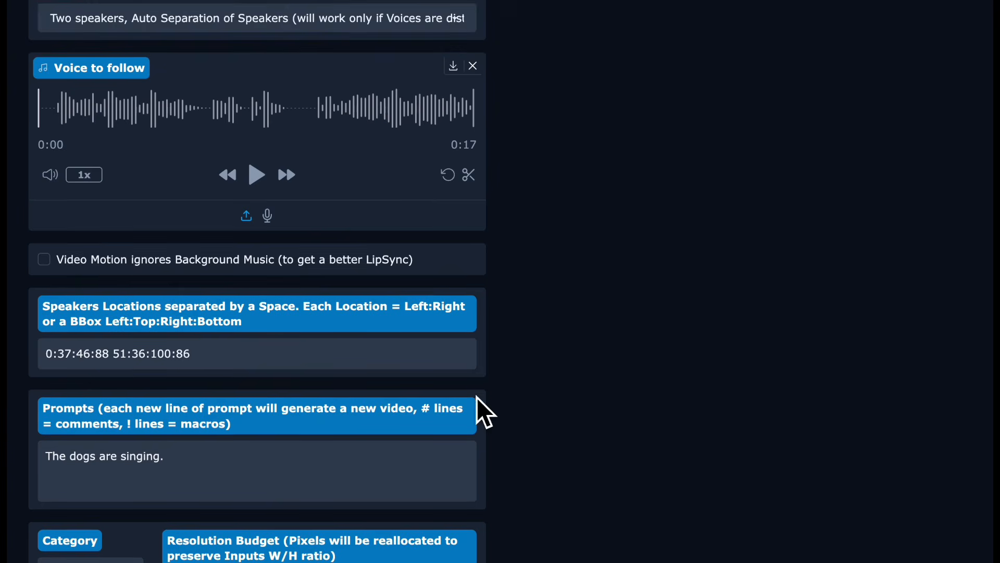
{"action": "scroll", "coordinate": [477, 397], "scroll_direction": "up", "scroll_amount": 2}
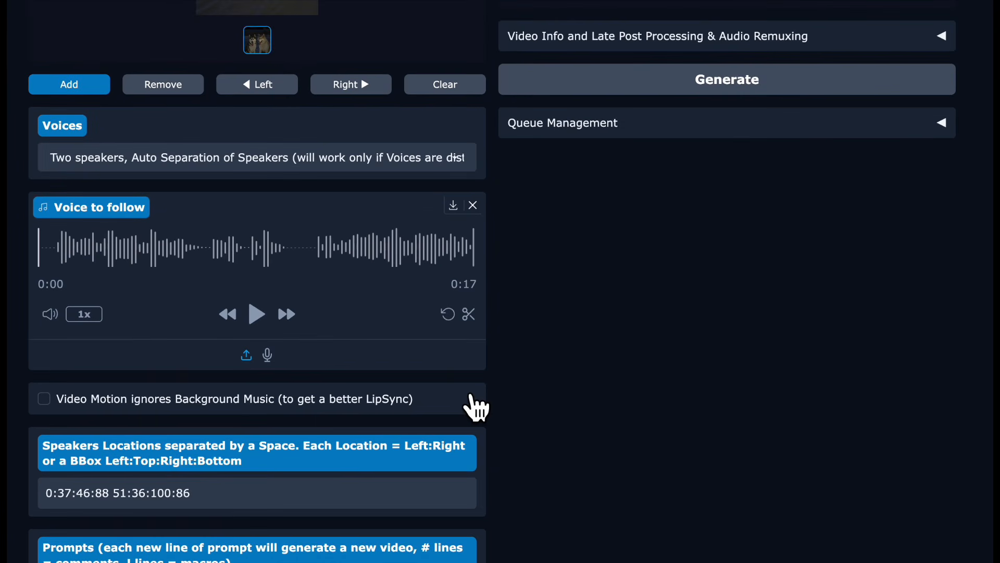
{"action": "scroll", "coordinate": [581, 362], "scroll_direction": "up", "scroll_amount": 4}
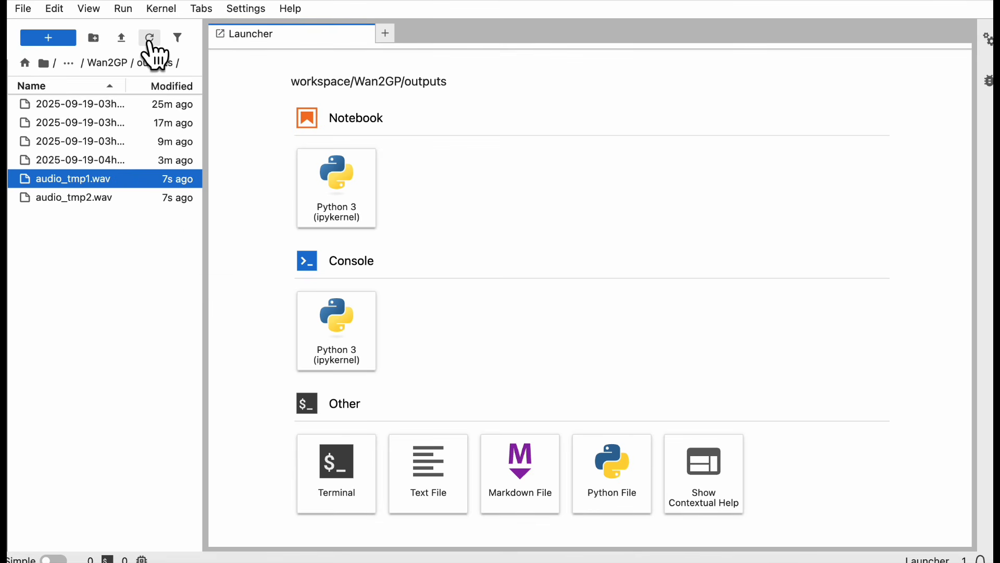
Download audio_tmp1.wav of the new run from the outputs folder in JupyterLab and close the audio_tmp2 (1).wav player.
{"action": "right_click", "coordinate": [151, 180]}
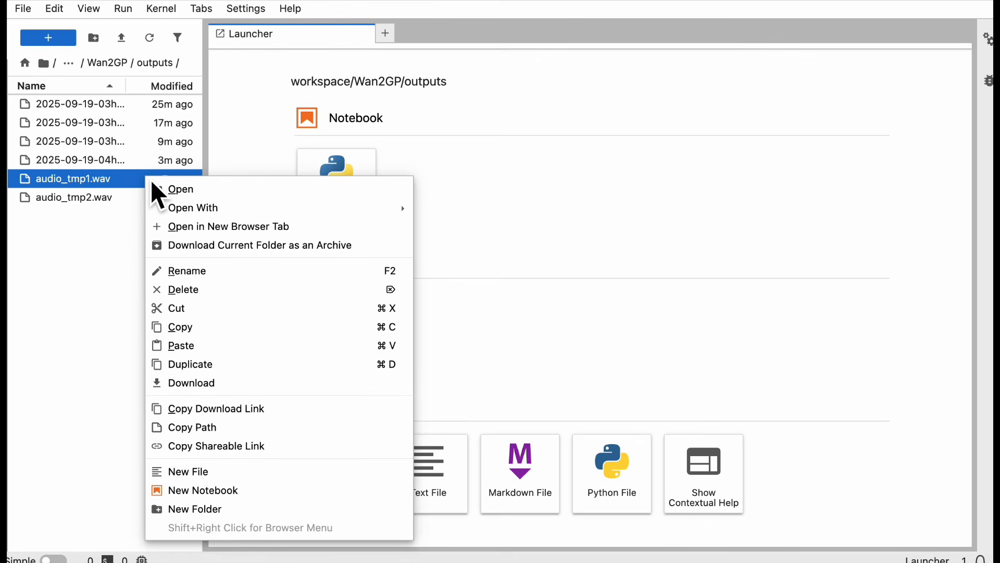
{"action": "left_click", "coordinate": [181, 387]}
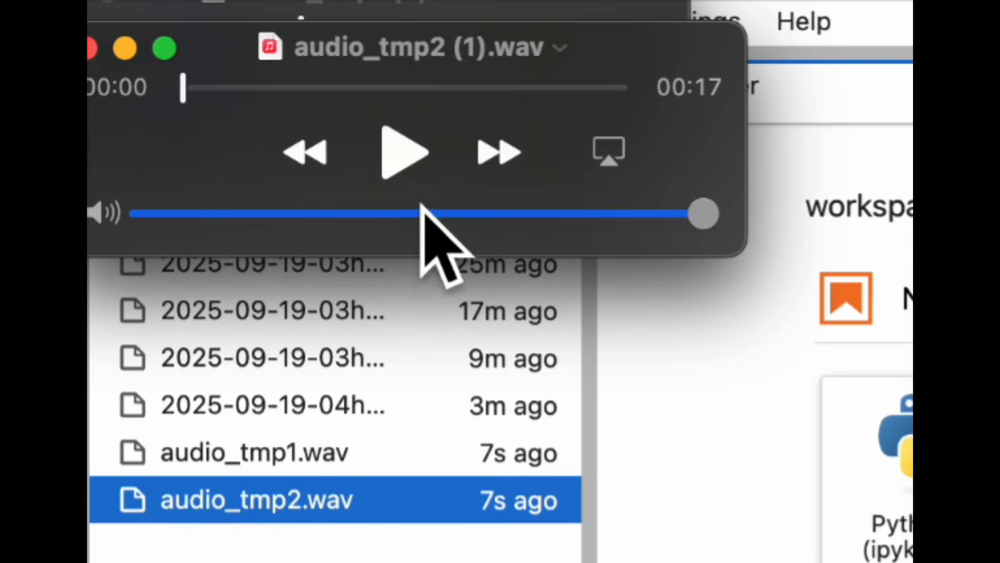
{"action": "left_click", "coordinate": [131, 61]}
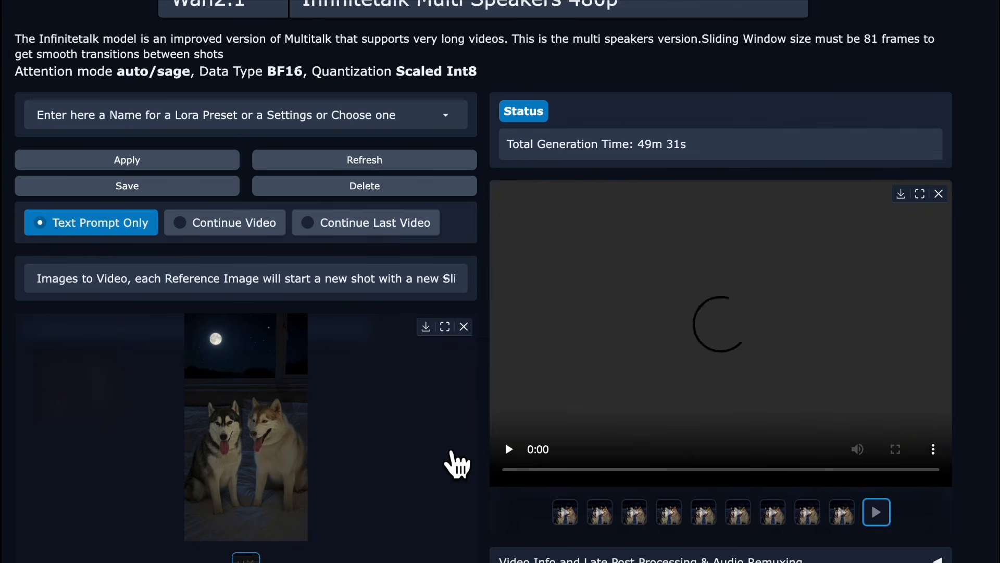
Play the newly generated video made from the second voice recording.
{"action": "left_click", "coordinate": [512, 448]}
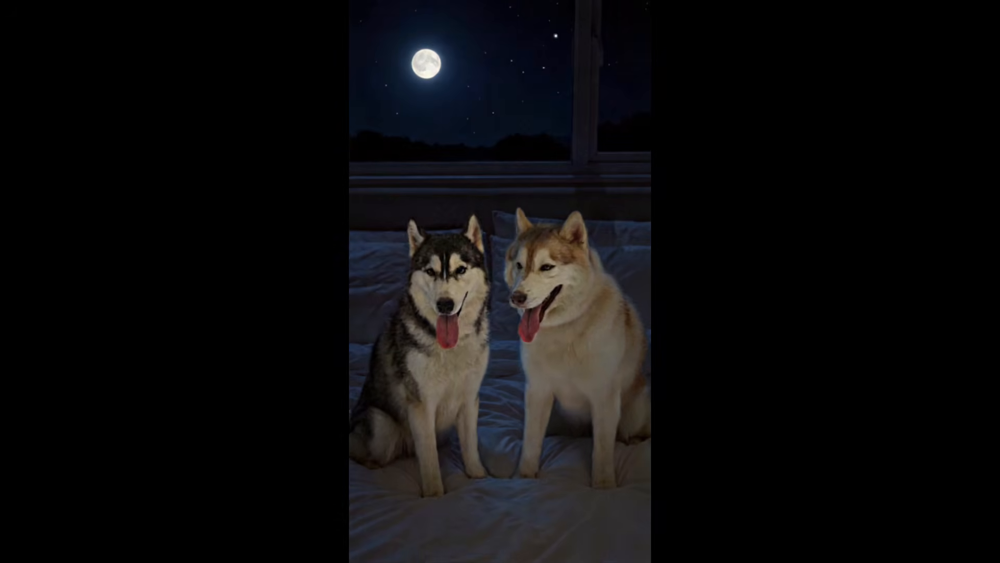